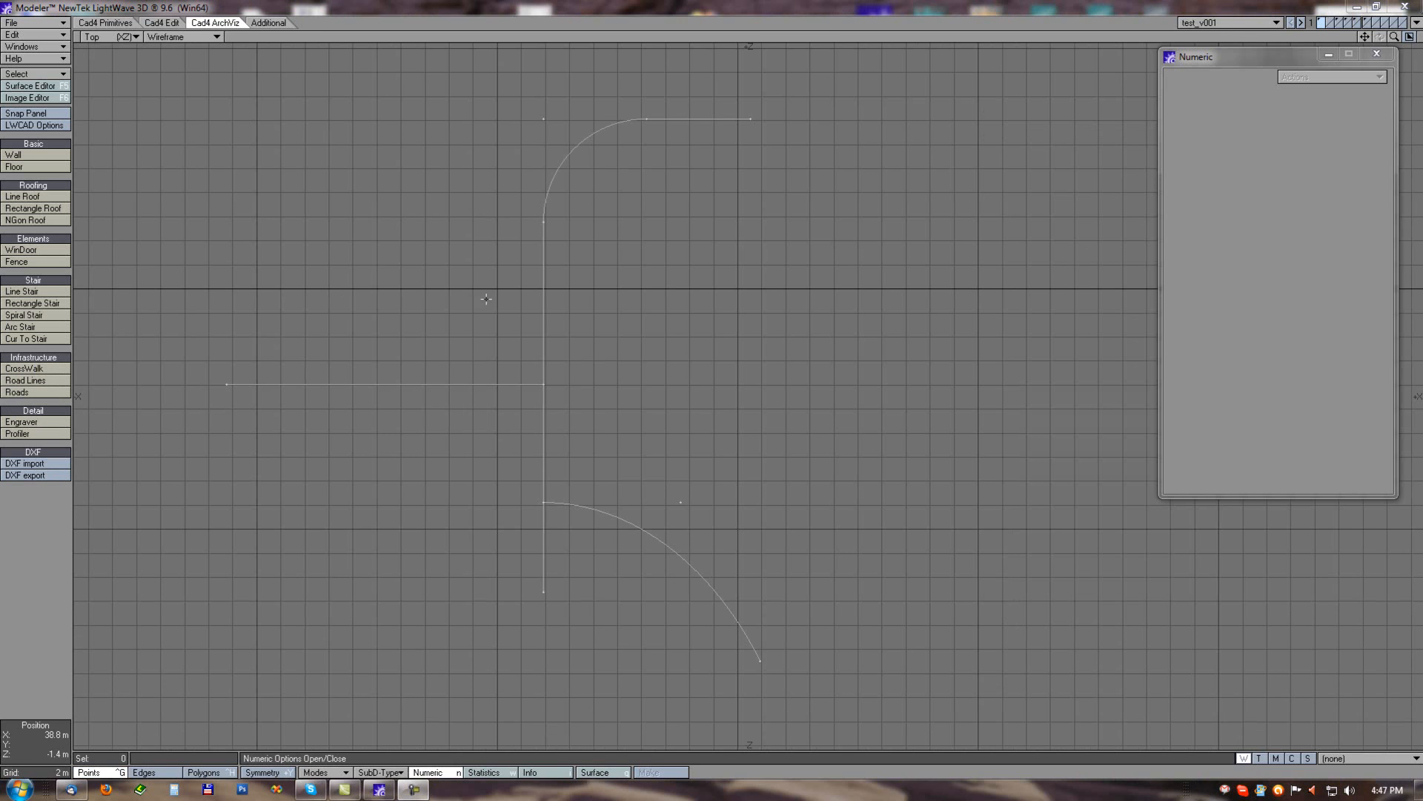
Step: Generate roads from all the curves with the Roads tool at a width of about 6.8 m
{"action": "mouse_move", "coordinate": [640, 375]}
{"action": "left_mouse_down", "text": "alt"}
{"action": "mouse_move", "coordinate": [617, 369]}
{"action": "mouse_move", "coordinate": [650, 383]}
{"action": "left_mouse_up", "text": "alt"}
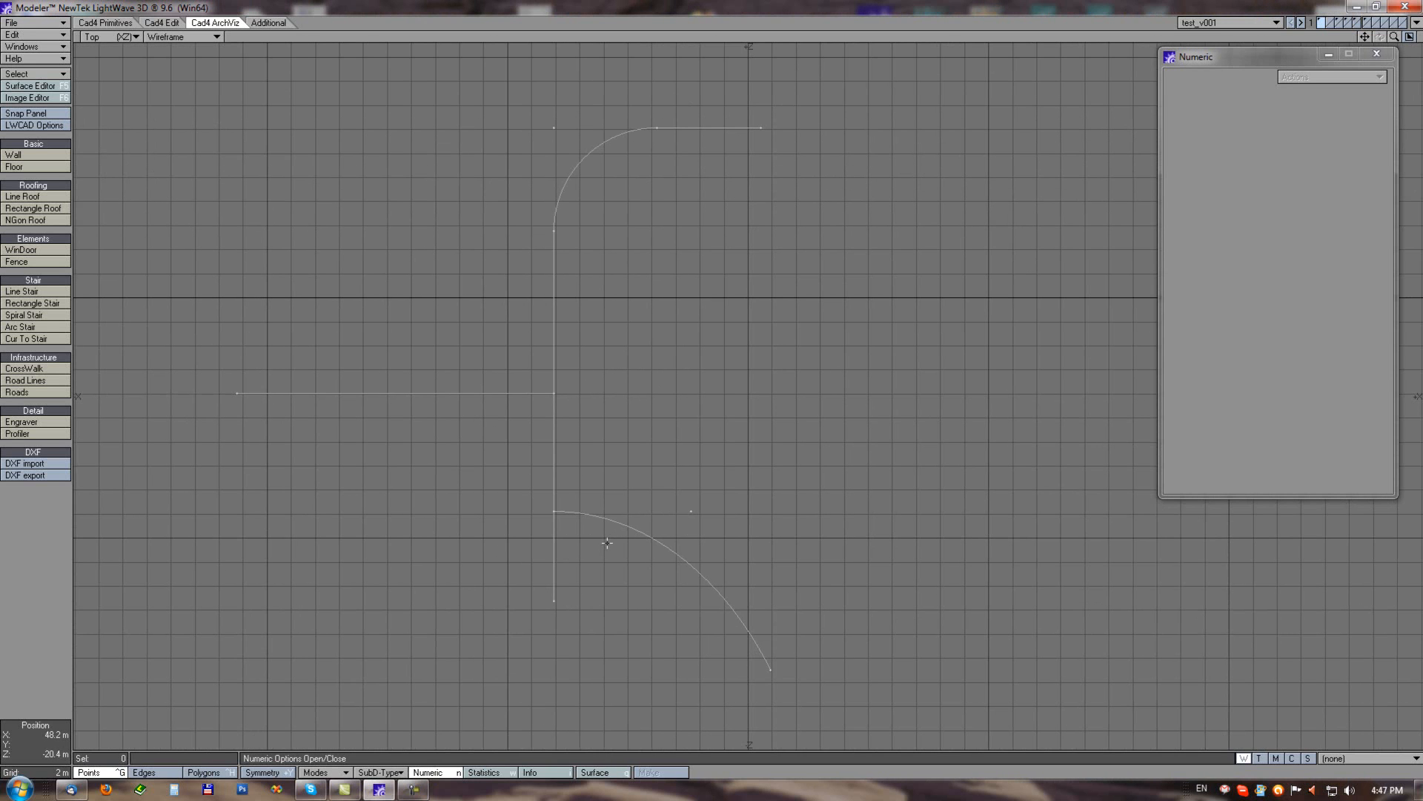
{"action": "key", "text": "ctrl+h"}
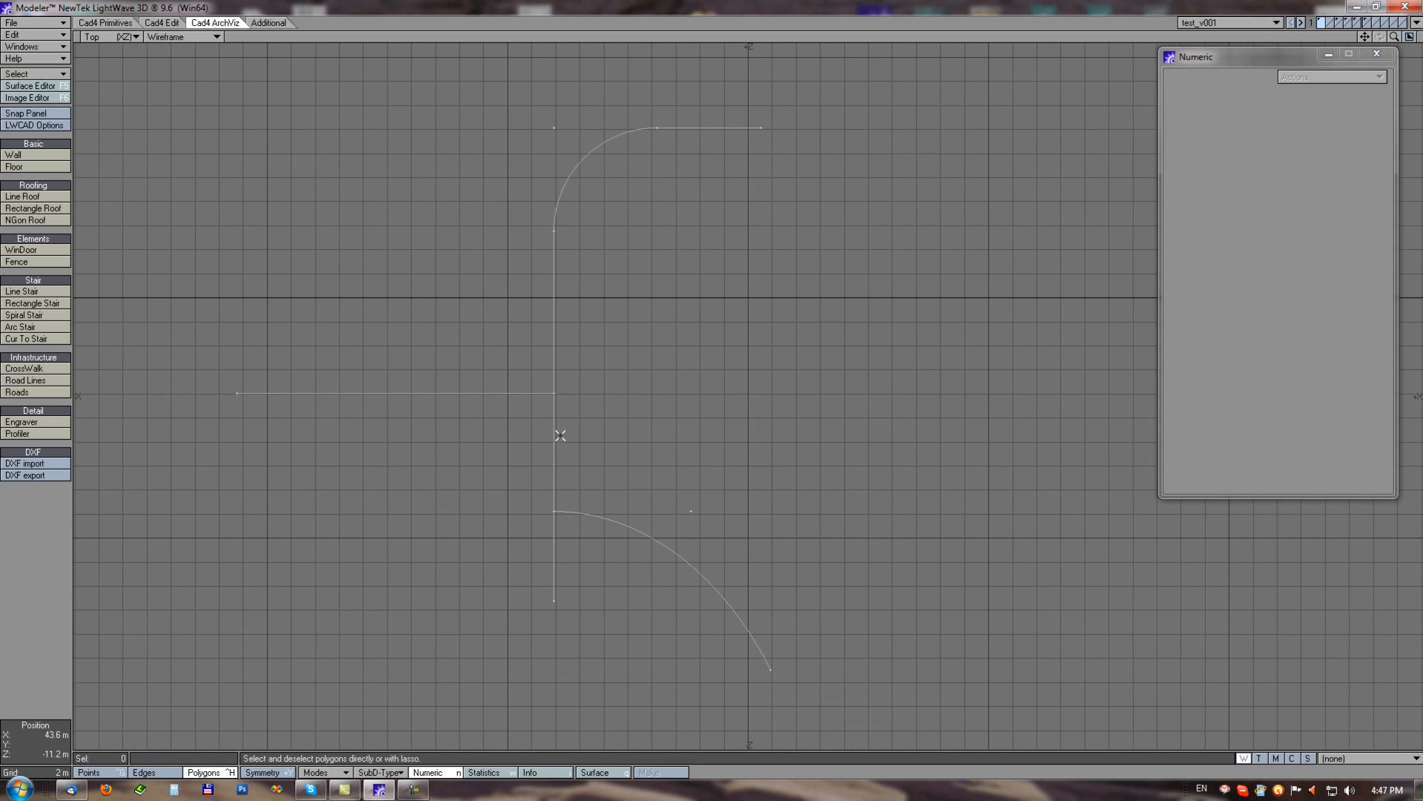
{"action": "left_click_drag", "start_coordinate": [646, 381], "coordinate": [633, 381], "text": "alt"}
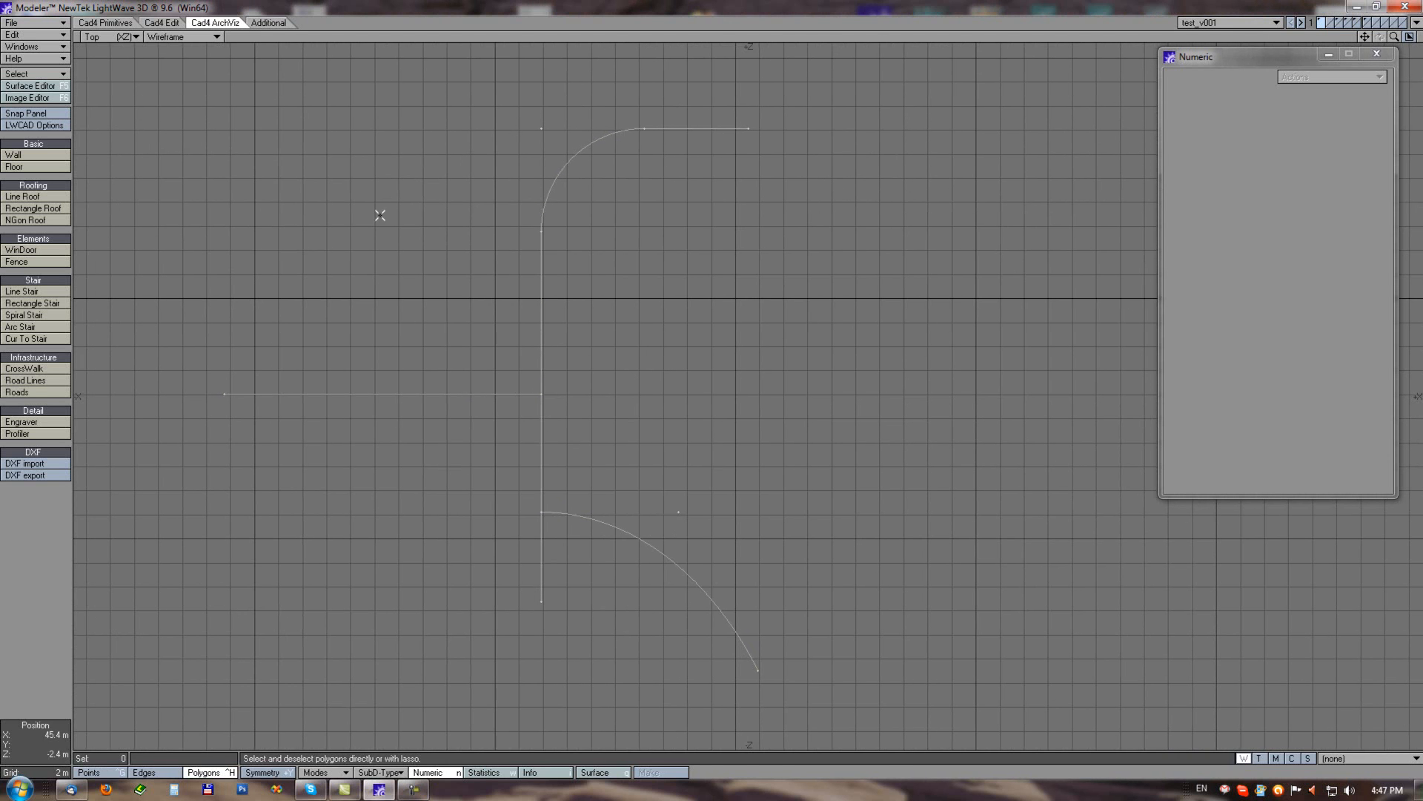
{"action": "left_click", "coordinate": [21, 393]}
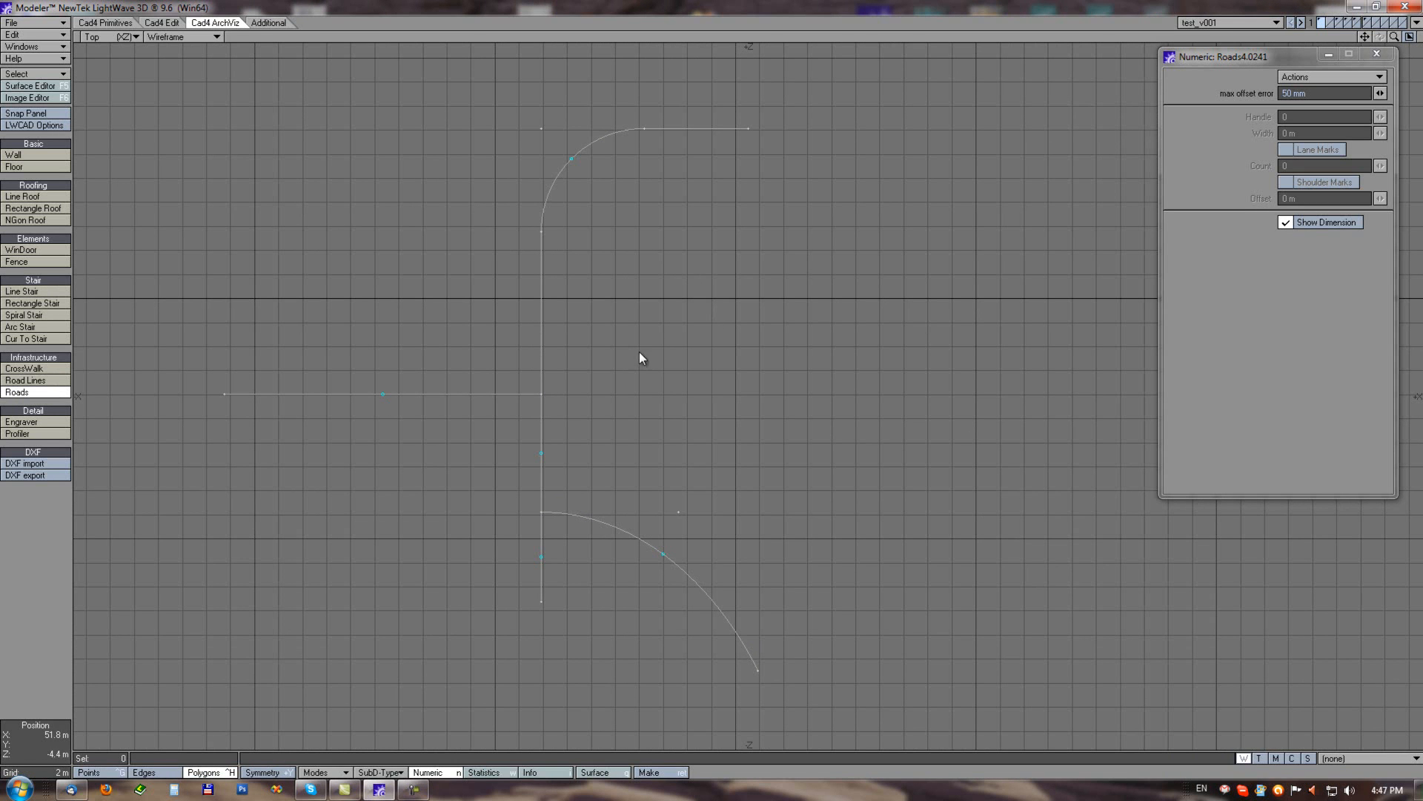
{"action": "left_click_drag", "start_coordinate": [610, 346], "coordinate": [689, 348]}
Step: Widen the main vertical road, including its lower segment and upper bend, to about 12.6 m
{"action": "left_click", "coordinate": [541, 556]}
{"action": "left_click", "coordinate": [541, 453]}
{"action": "left_click_drag", "start_coordinate": [676, 293], "coordinate": [742, 288]}
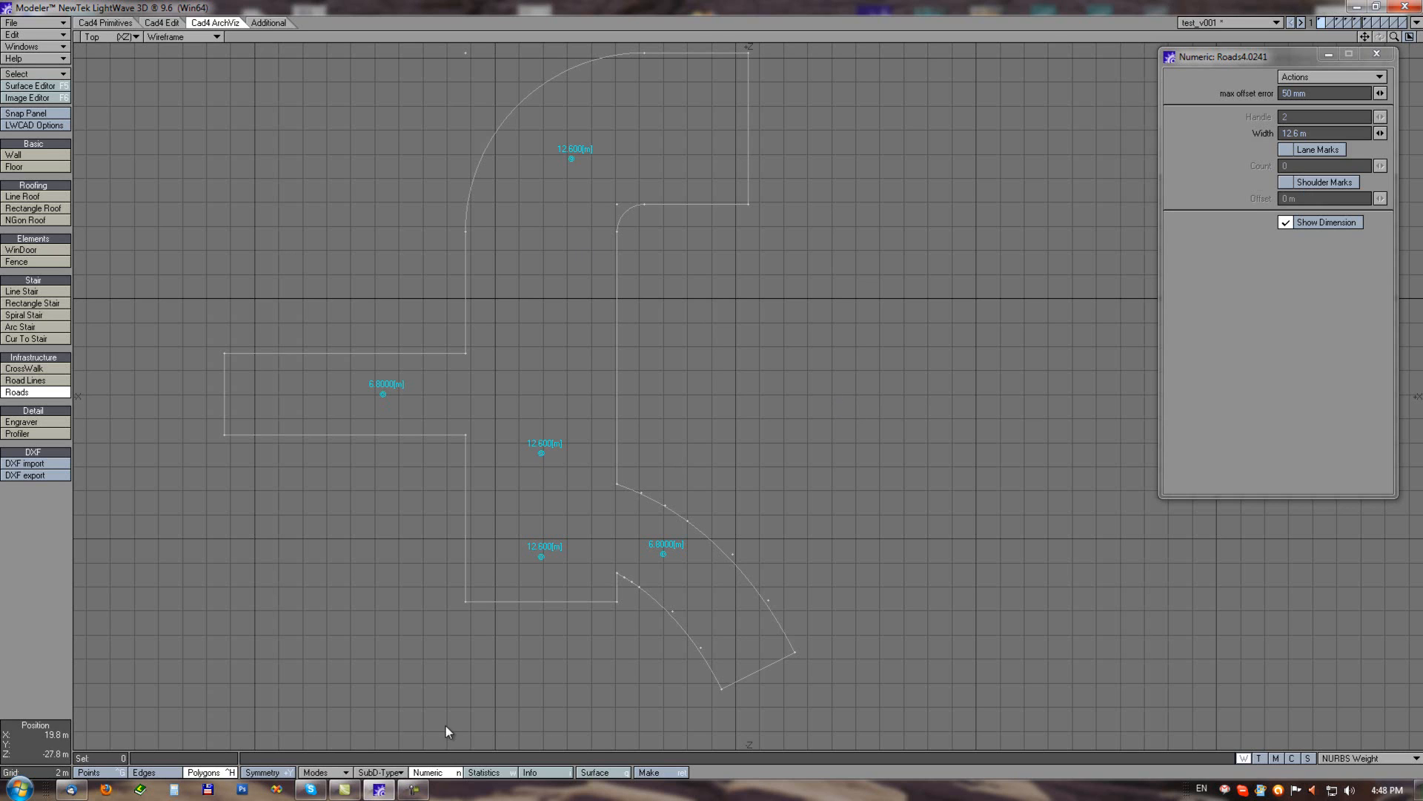
Step: Enable lane marks with a count of 1 and shoulder marks with a 500 mm offset on the roads
{"action": "left_click", "coordinate": [1284, 150]}
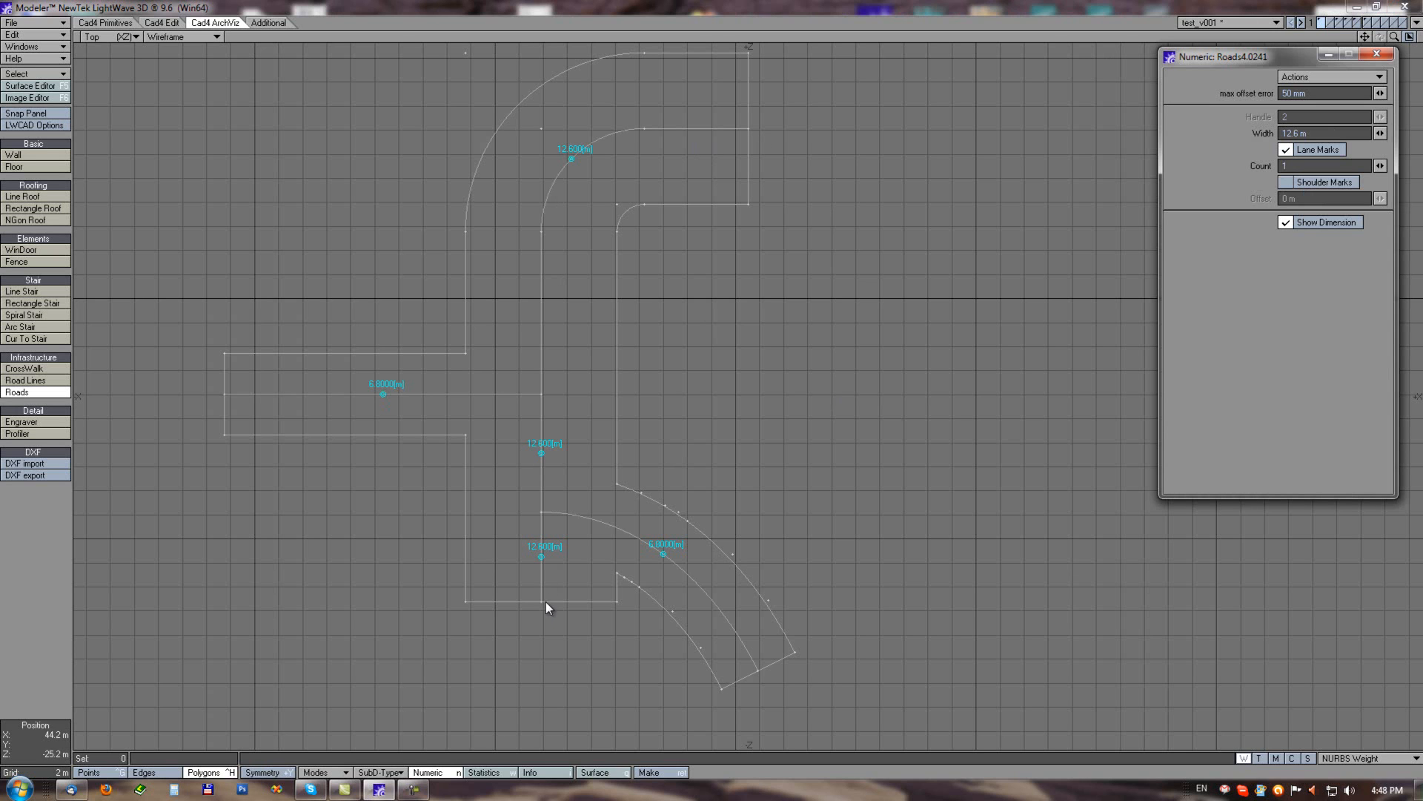
{"action": "left_click", "coordinate": [1381, 165]}
{"action": "left_click", "coordinate": [1380, 167]}
{"action": "left_click", "coordinate": [1286, 183]}
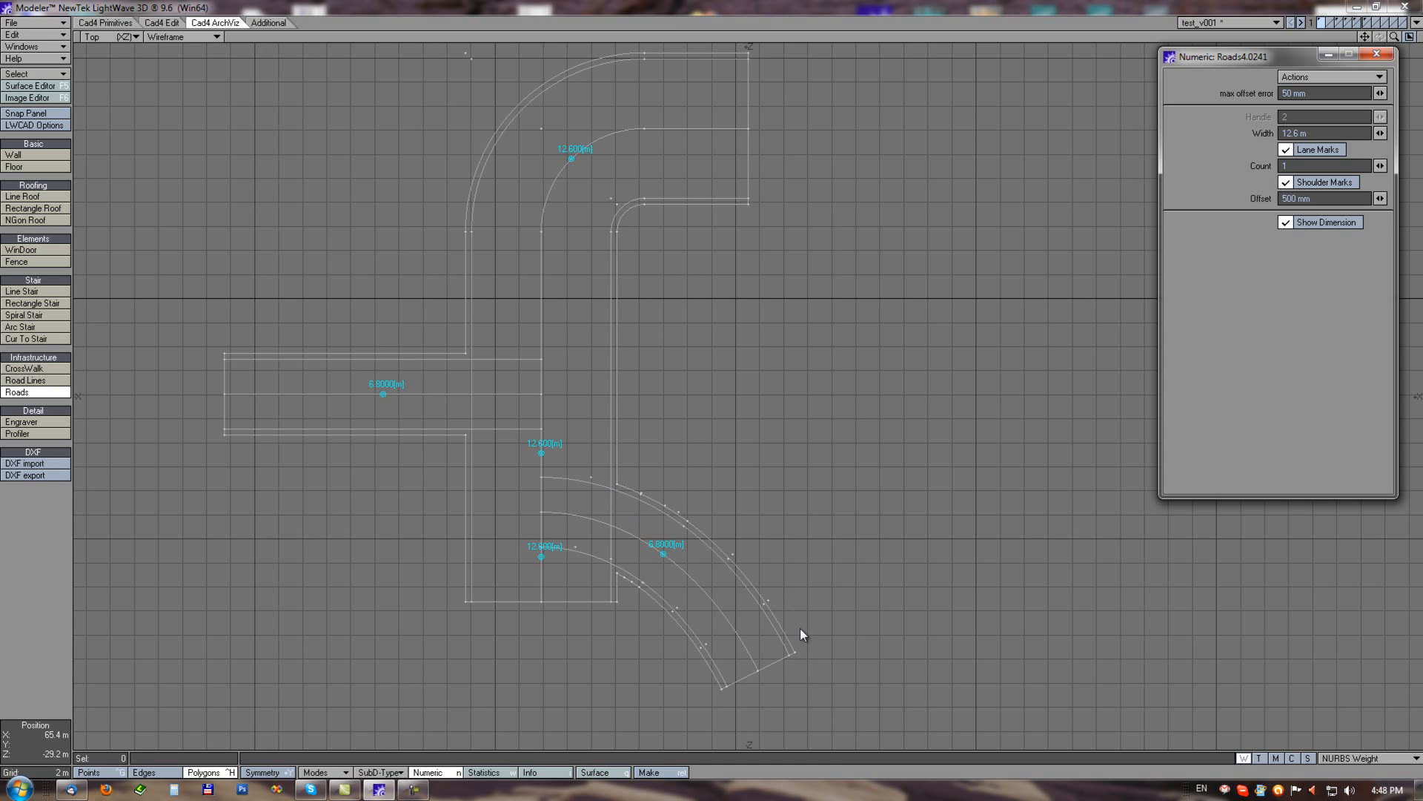
Step: Trim away the side roads' centre and shoulder lines where they run into the main road at both junctions
{"action": "left_click_drag", "start_coordinate": [542, 268], "coordinate": [550, 300], "text": "alt"}
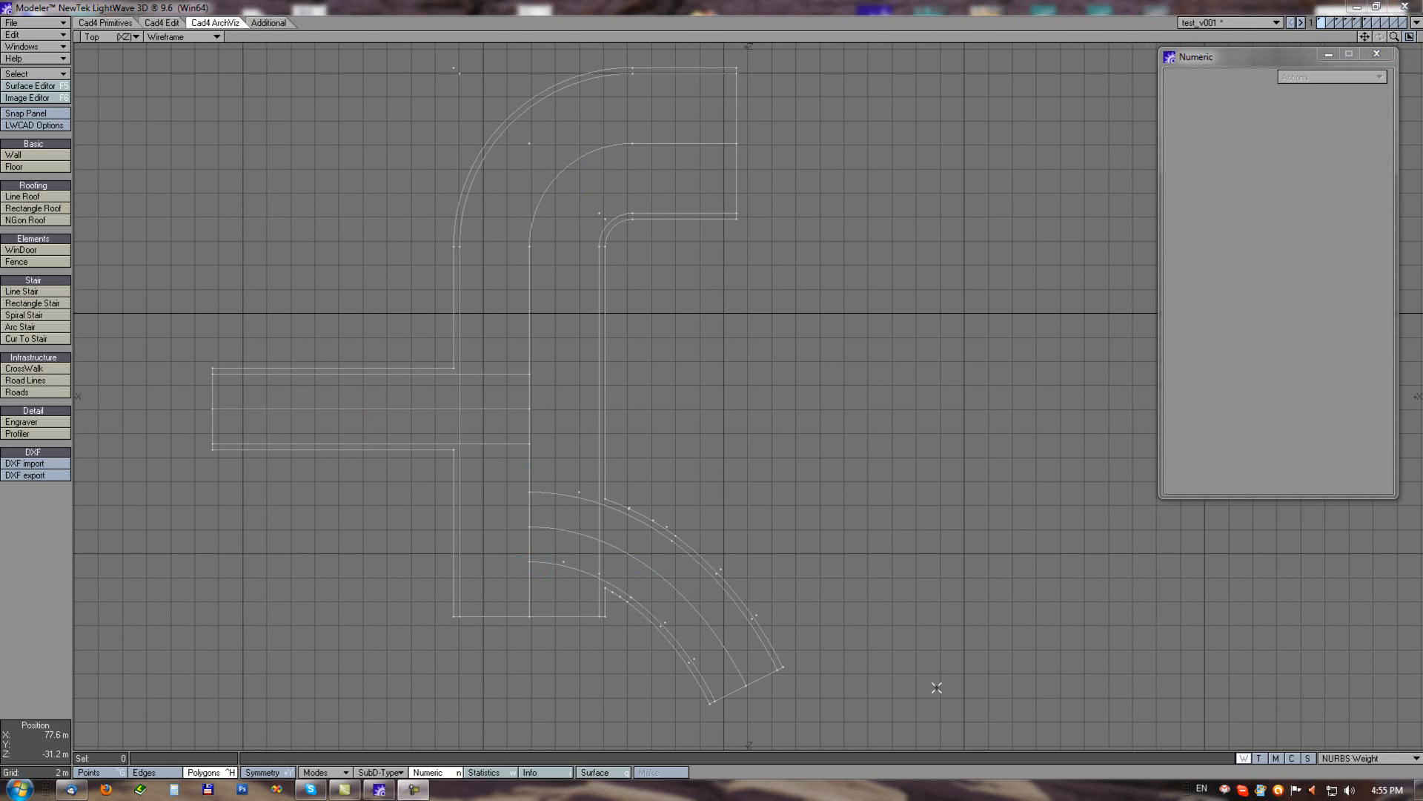
{"action": "left_click", "coordinate": [160, 24]}
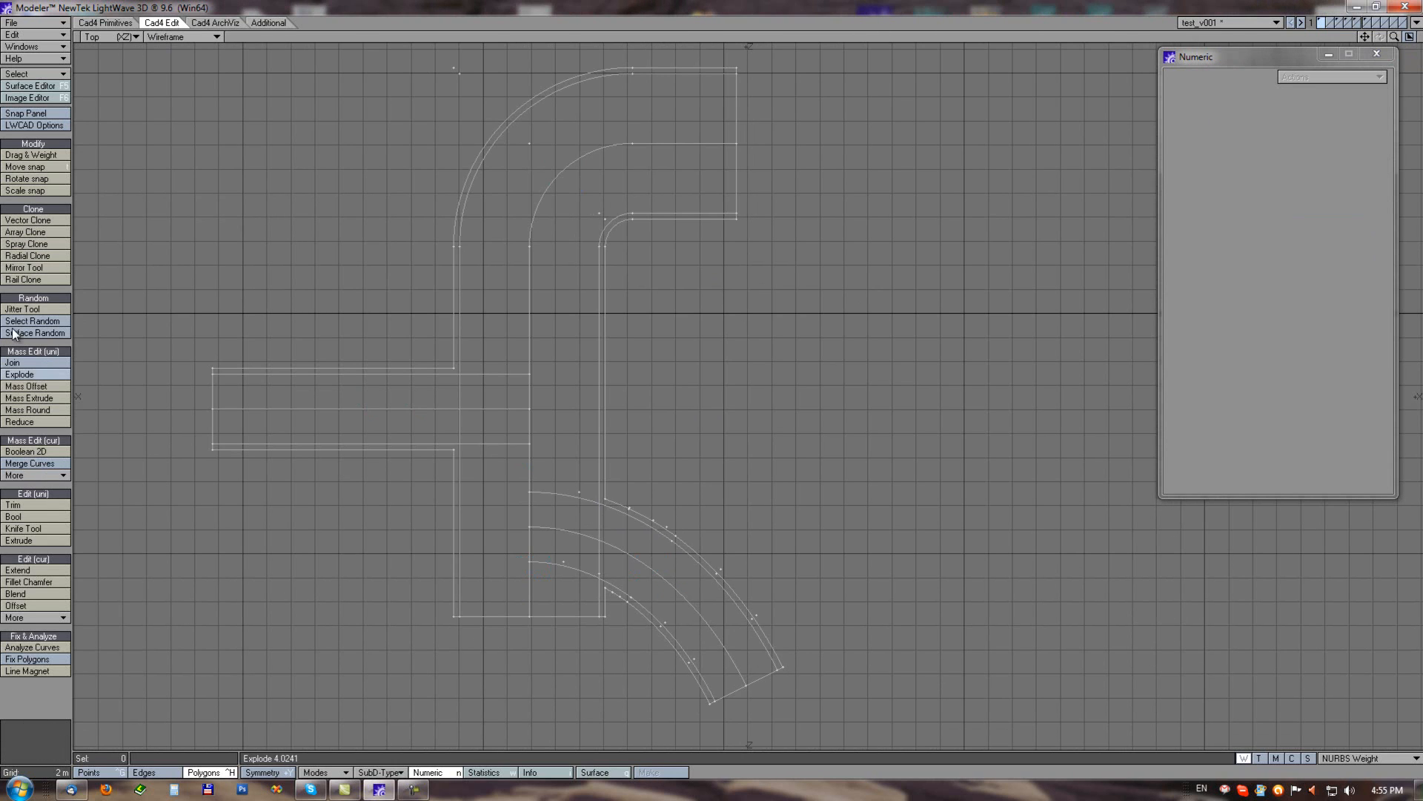
{"action": "left_click", "coordinate": [15, 505]}
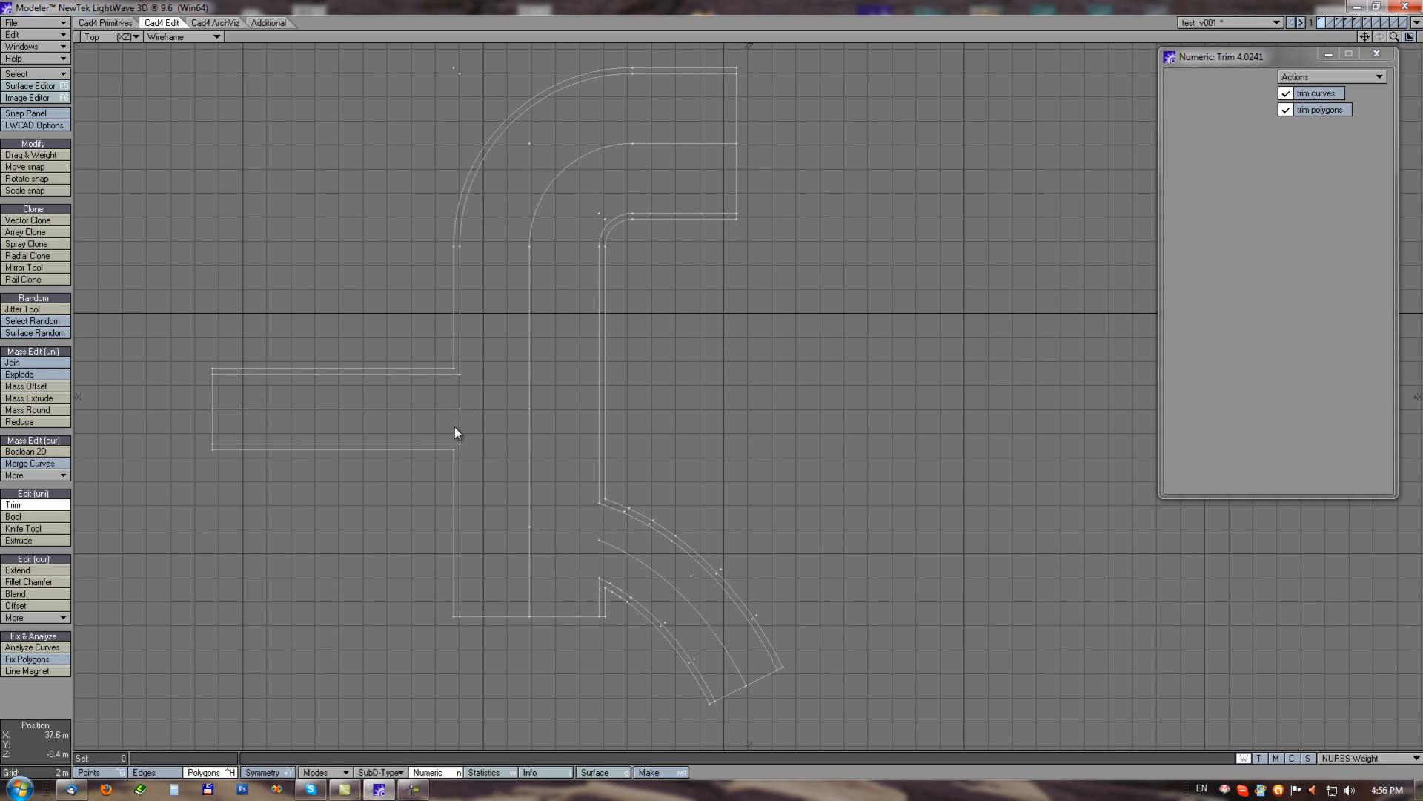
{"action": "mouse_move", "coordinate": [641, 284]}
{"action": "left_mouse_down", "text": "alt"}
{"action": "mouse_move", "coordinate": [634, 311]}
{"action": "mouse_move", "coordinate": [645, 292]}
{"action": "left_mouse_up", "text": "alt"}
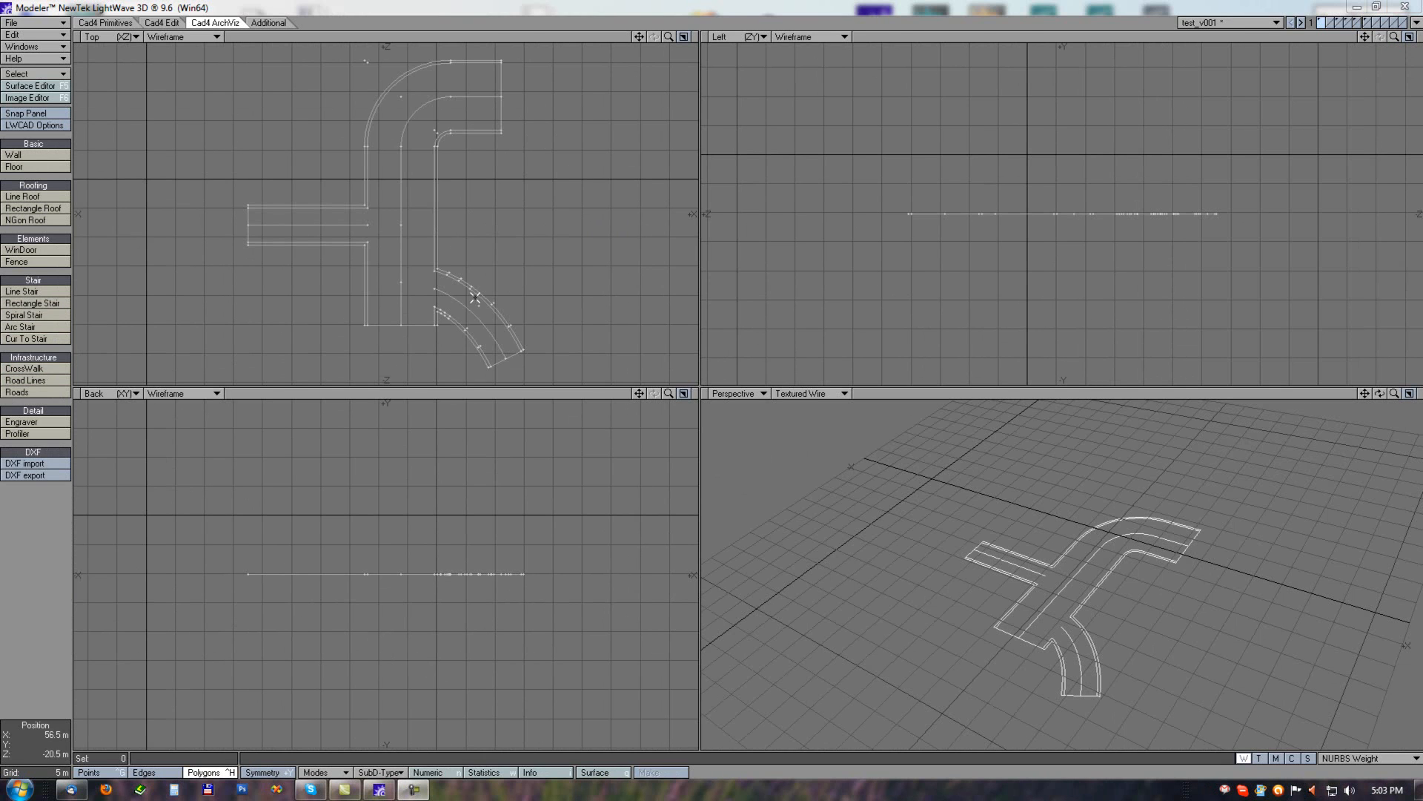
Step: Move the centre line curves of all three roads from the first layer to the second layer
{"action": "mouse_move", "coordinate": [440, 290]}
{"action": "left_mouse_down"}
{"action": "mouse_move", "coordinate": [399, 281]}
{"action": "mouse_move", "coordinate": [401, 141]}
{"action": "mouse_move", "coordinate": [398, 170]}
{"action": "mouse_move", "coordinate": [339, 234]}
{"action": "left_mouse_up"}
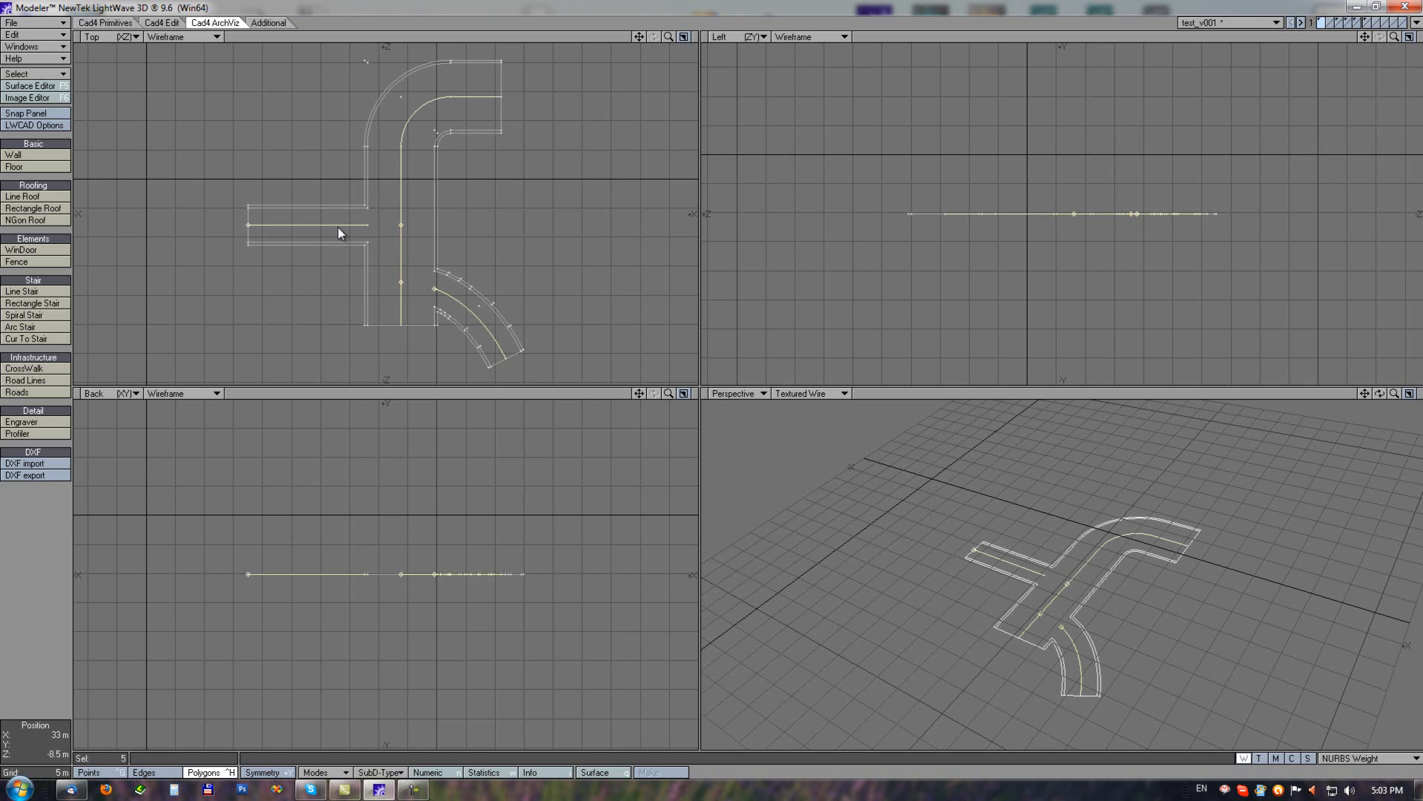
{"action": "key", "text": "Delete"}
{"action": "left_click", "coordinate": [1332, 19]}
{"action": "key", "text": "ctrl+v"}
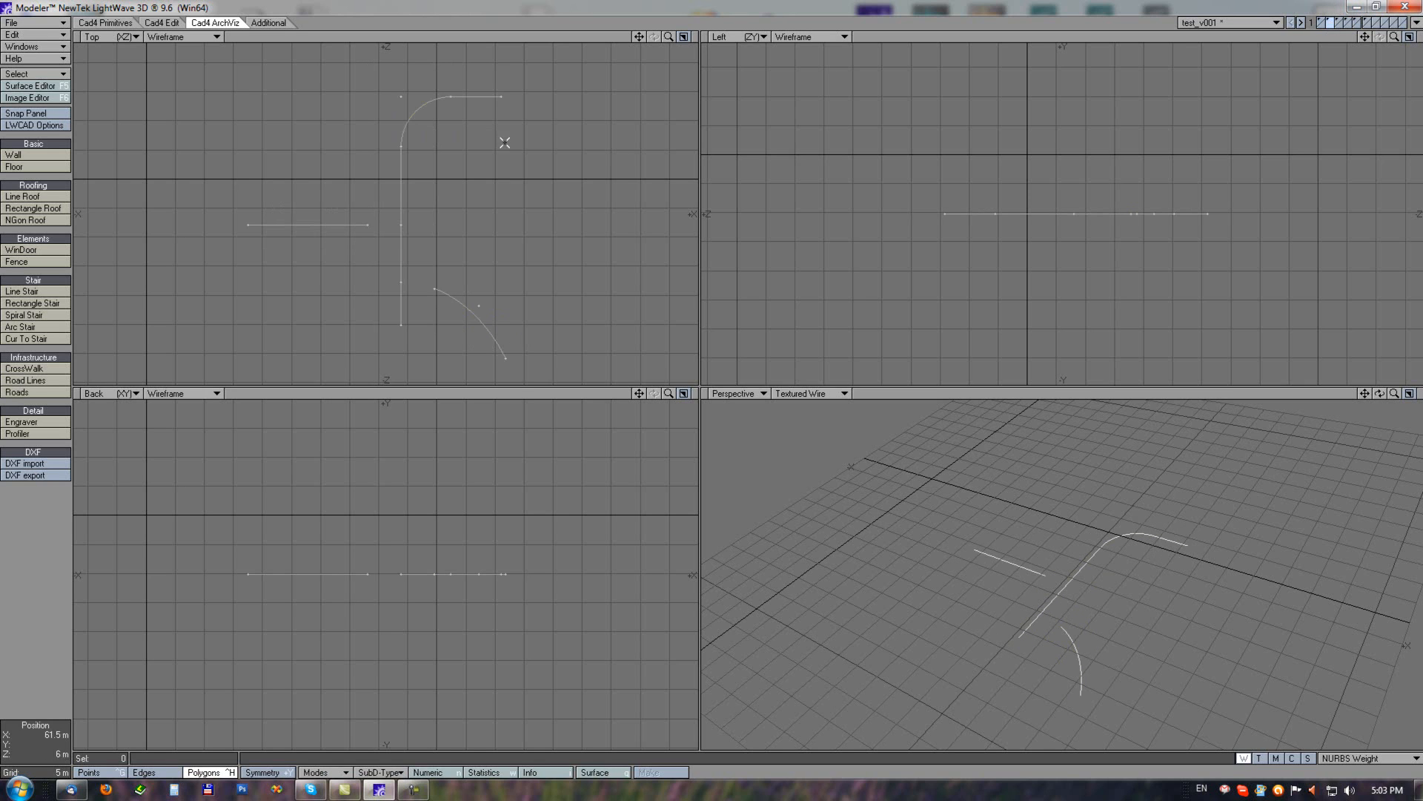
Step: Join the touching centre line curves on the second layer
{"action": "left_click", "coordinate": [164, 25]}
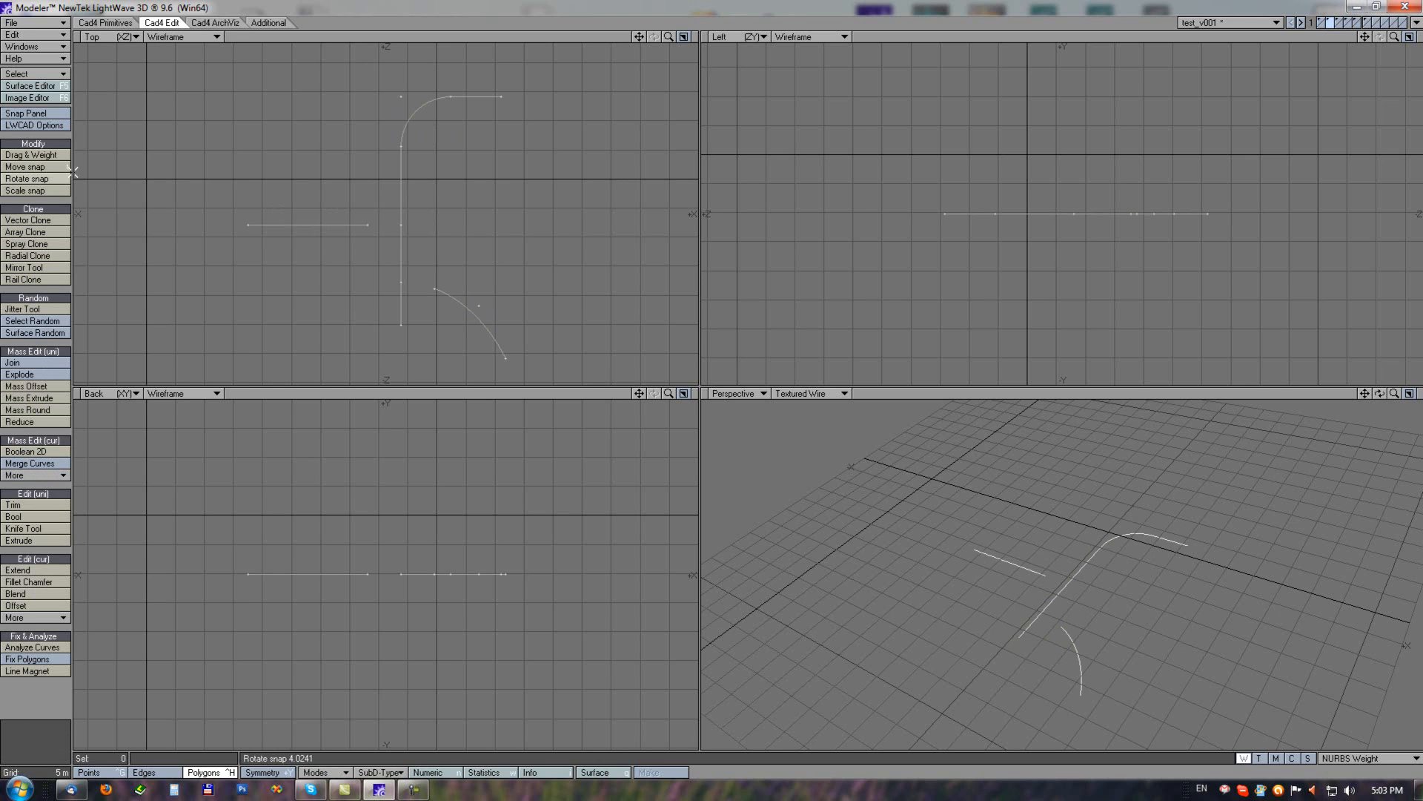
{"action": "left_click", "coordinate": [12, 363]}
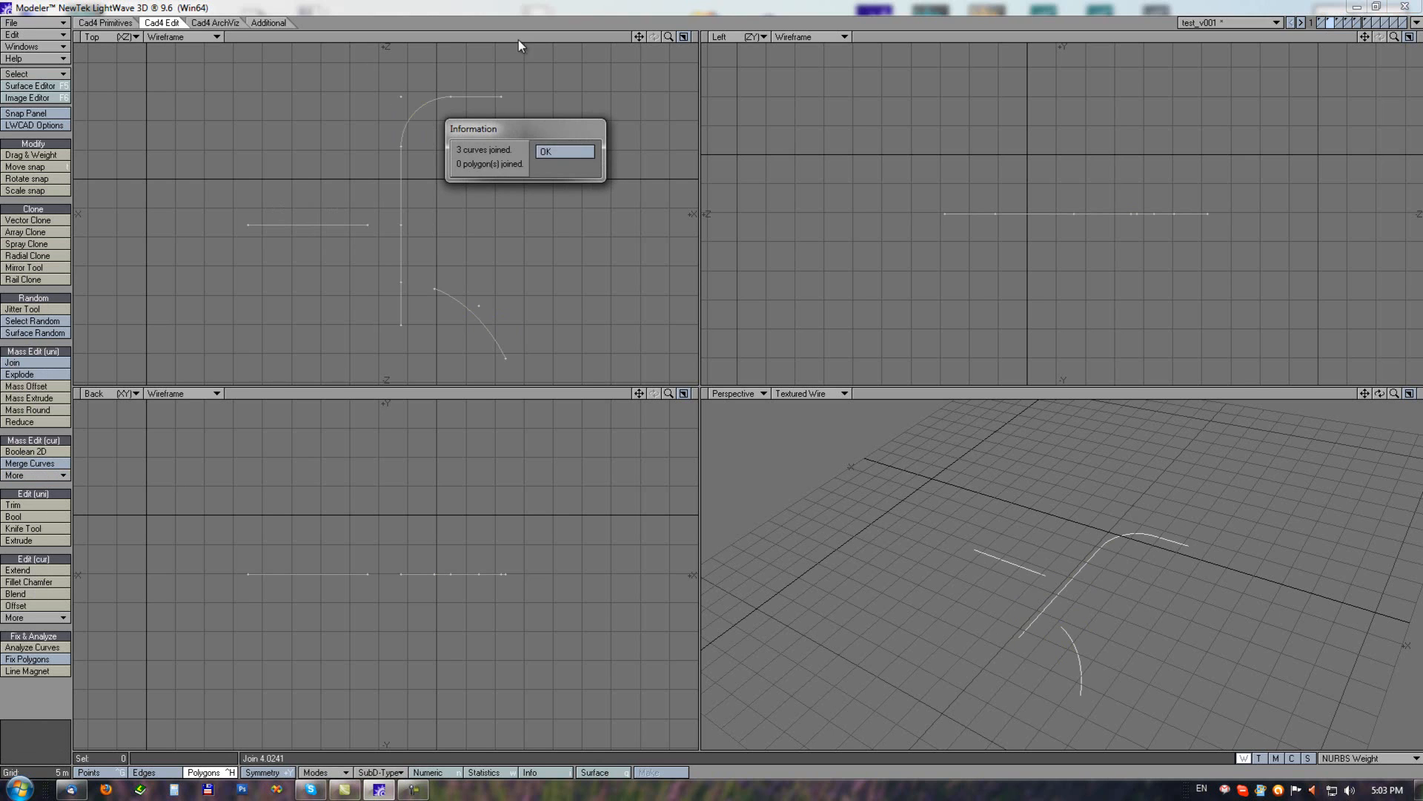
{"action": "left_click", "coordinate": [561, 150]}
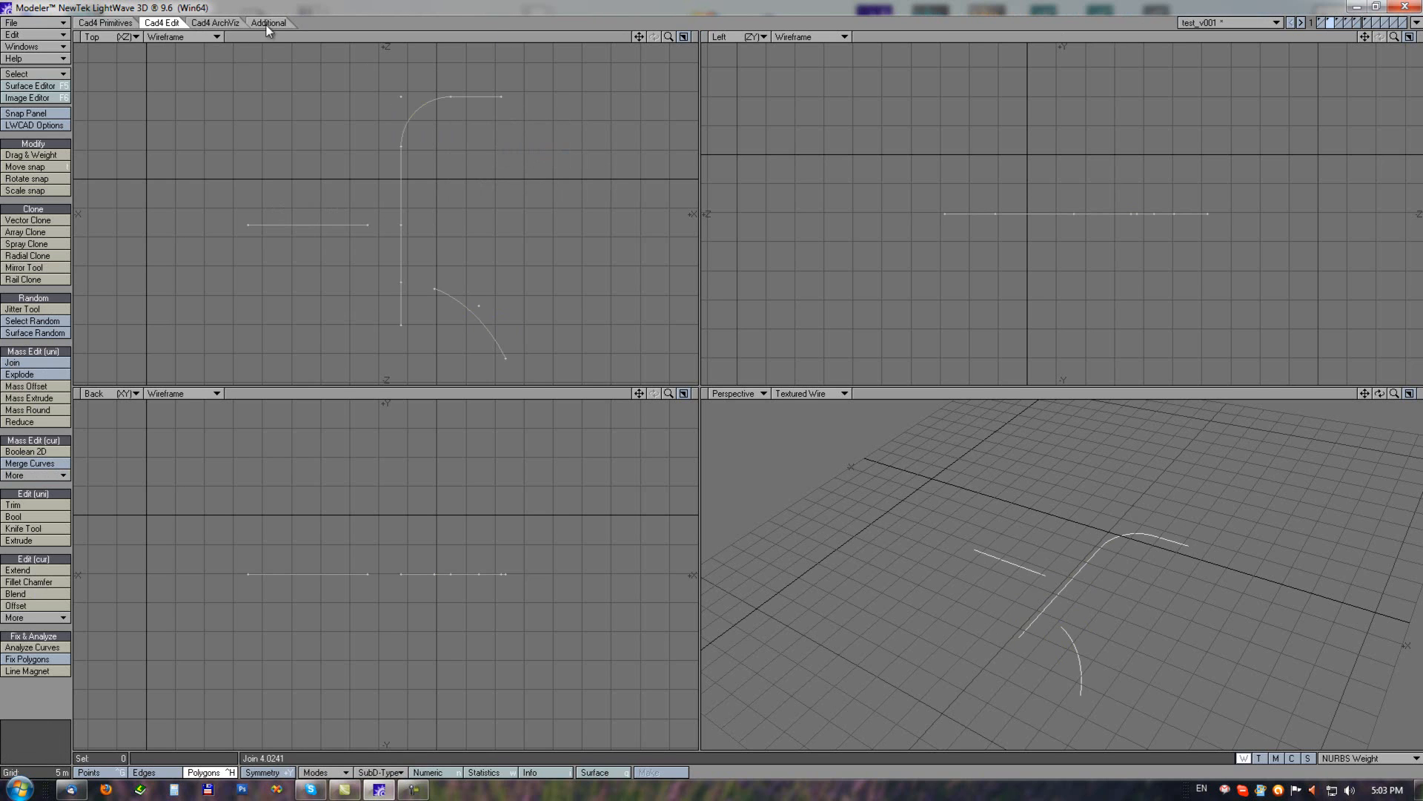
Step: Apply Road Lines to the centre line curves with the road outline layer shown in the background
{"action": "left_click", "coordinate": [202, 23]}
{"action": "left_click", "coordinate": [1322, 26]}
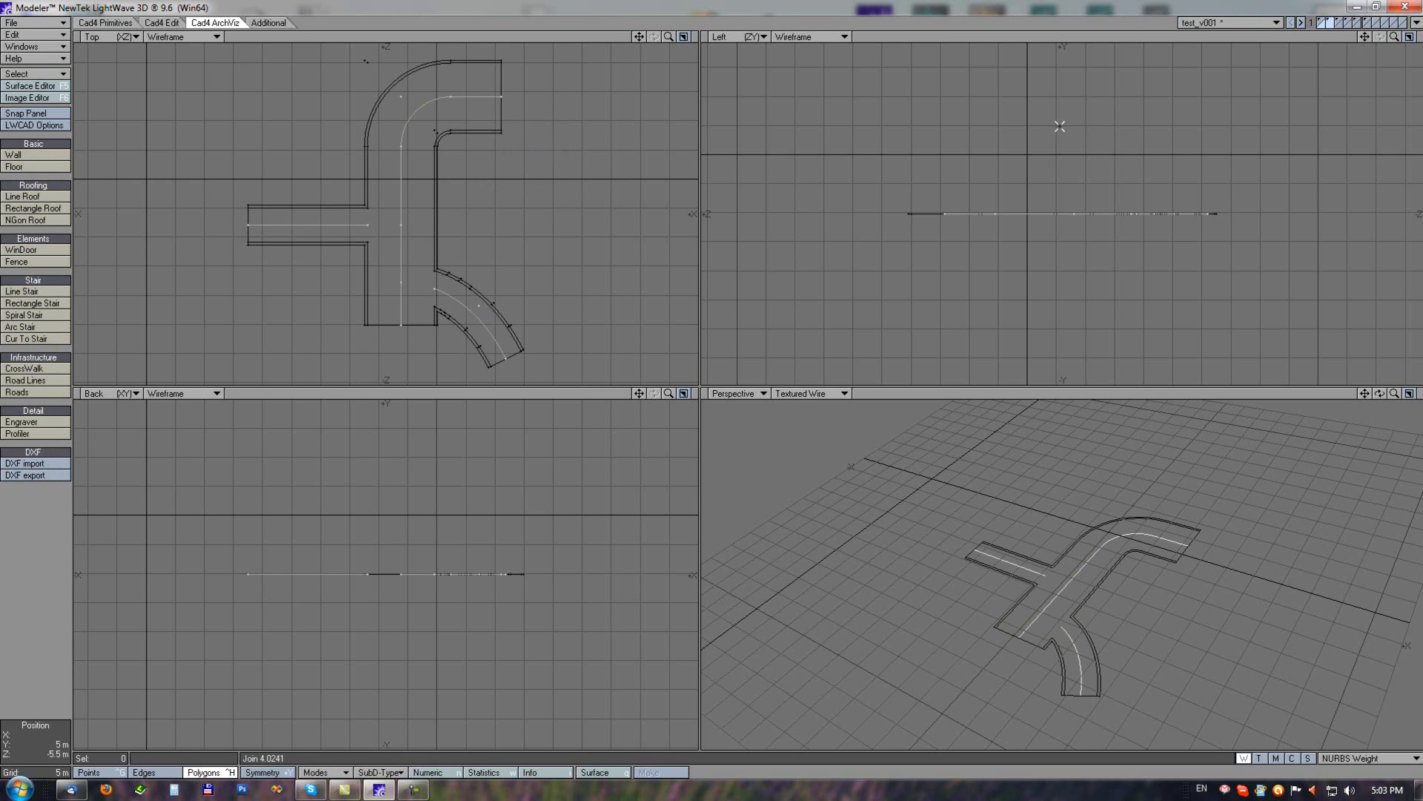
{"action": "left_click", "coordinate": [27, 380]}
{"action": "scroll", "coordinate": [453, 181], "scroll_direction": "up", "scroll_amount": 3}
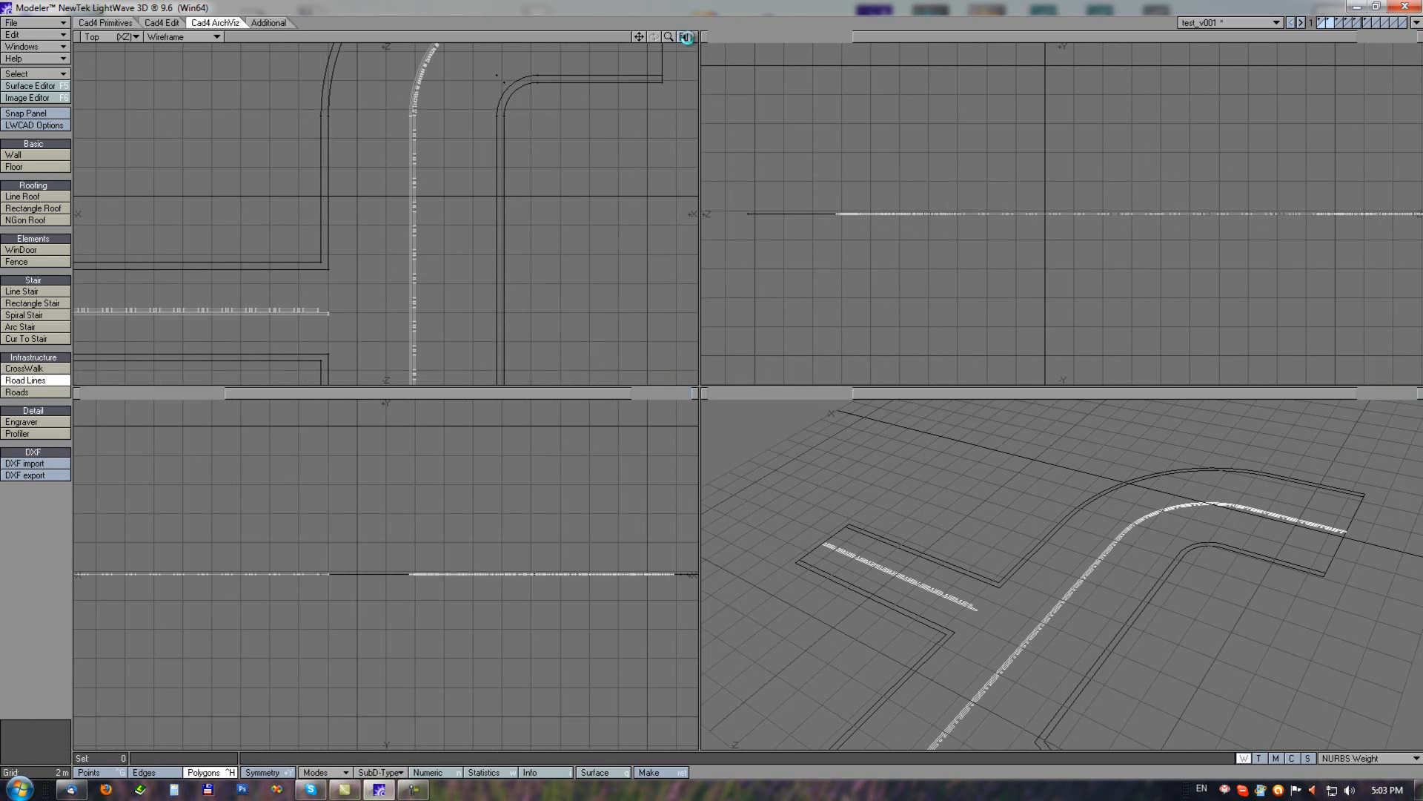
{"action": "left_click", "coordinate": [685, 37]}
{"action": "left_click_drag", "start_coordinate": [901, 365], "coordinate": [992, 406], "text": "ctrl+alt"}
{"action": "left_click_drag", "start_coordinate": [859, 215], "coordinate": [770, 284], "text": "alt"}
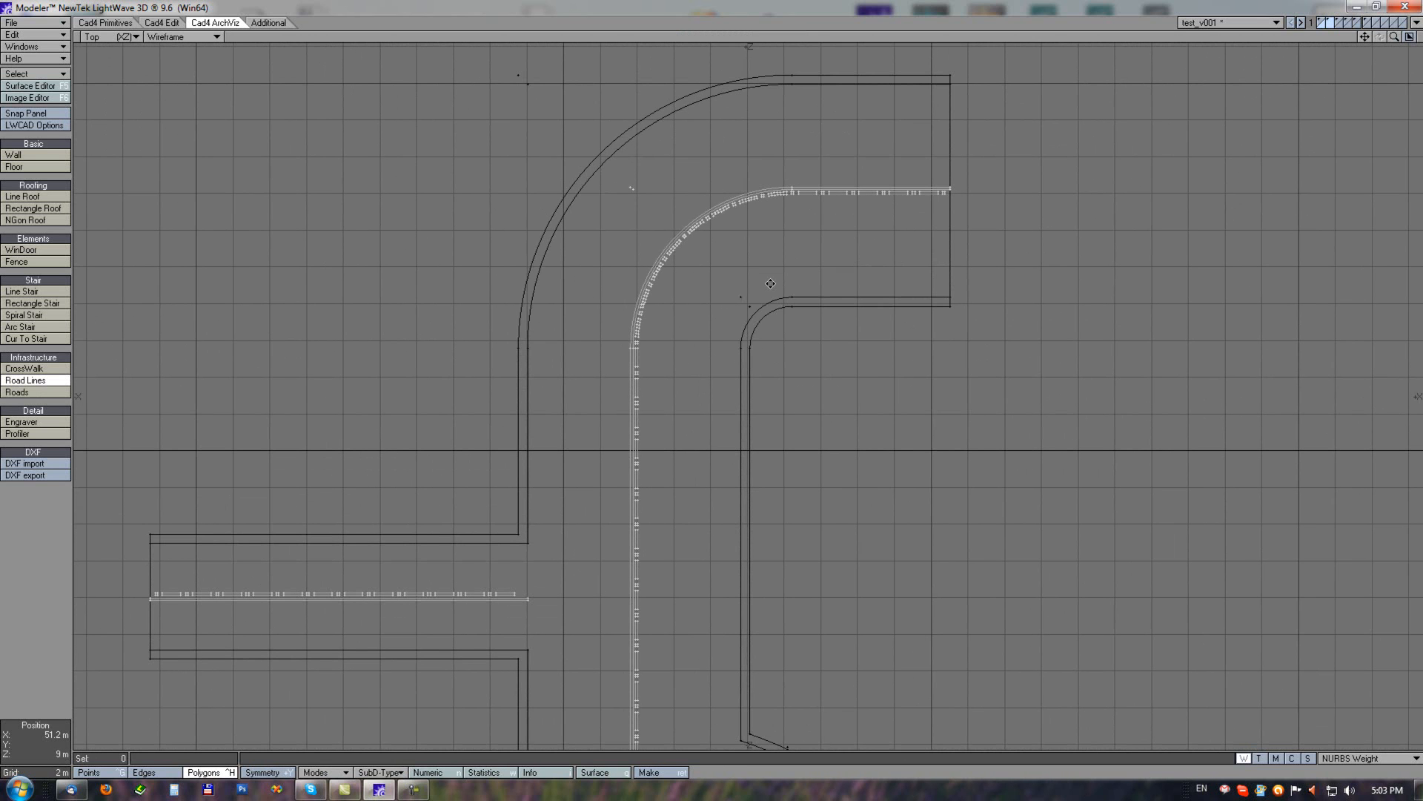
Step: Open the Road Lines numeric options, set the mode to single and display the Top view as Textured Wire
{"action": "key", "text": "n"}
{"action": "left_click_drag", "start_coordinate": [963, 214], "coordinate": [982, 278]}
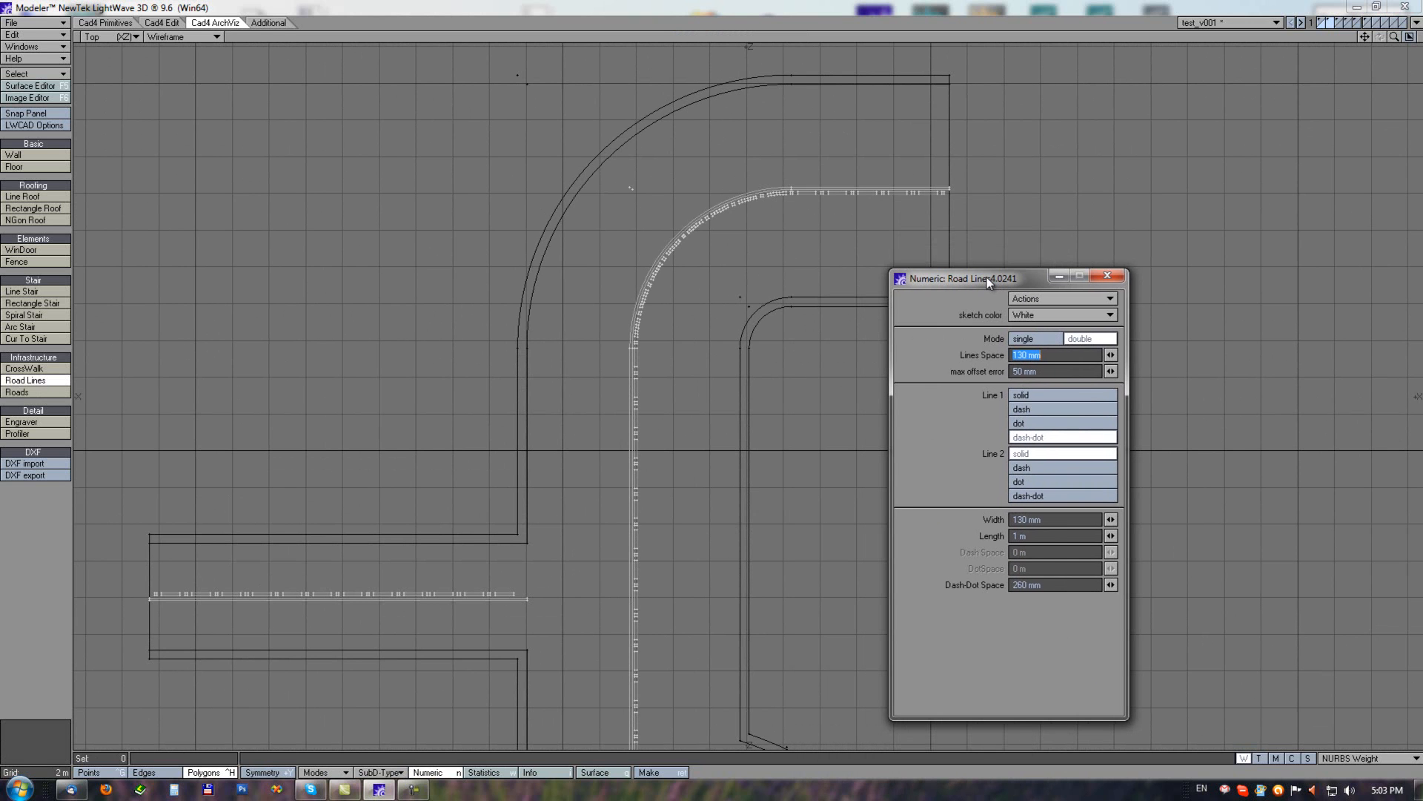
{"action": "left_click", "coordinate": [1031, 340]}
{"action": "left_click_drag", "start_coordinate": [734, 229], "coordinate": [788, 242], "text": "ctrl+alt"}
{"action": "left_click", "coordinate": [161, 36]}
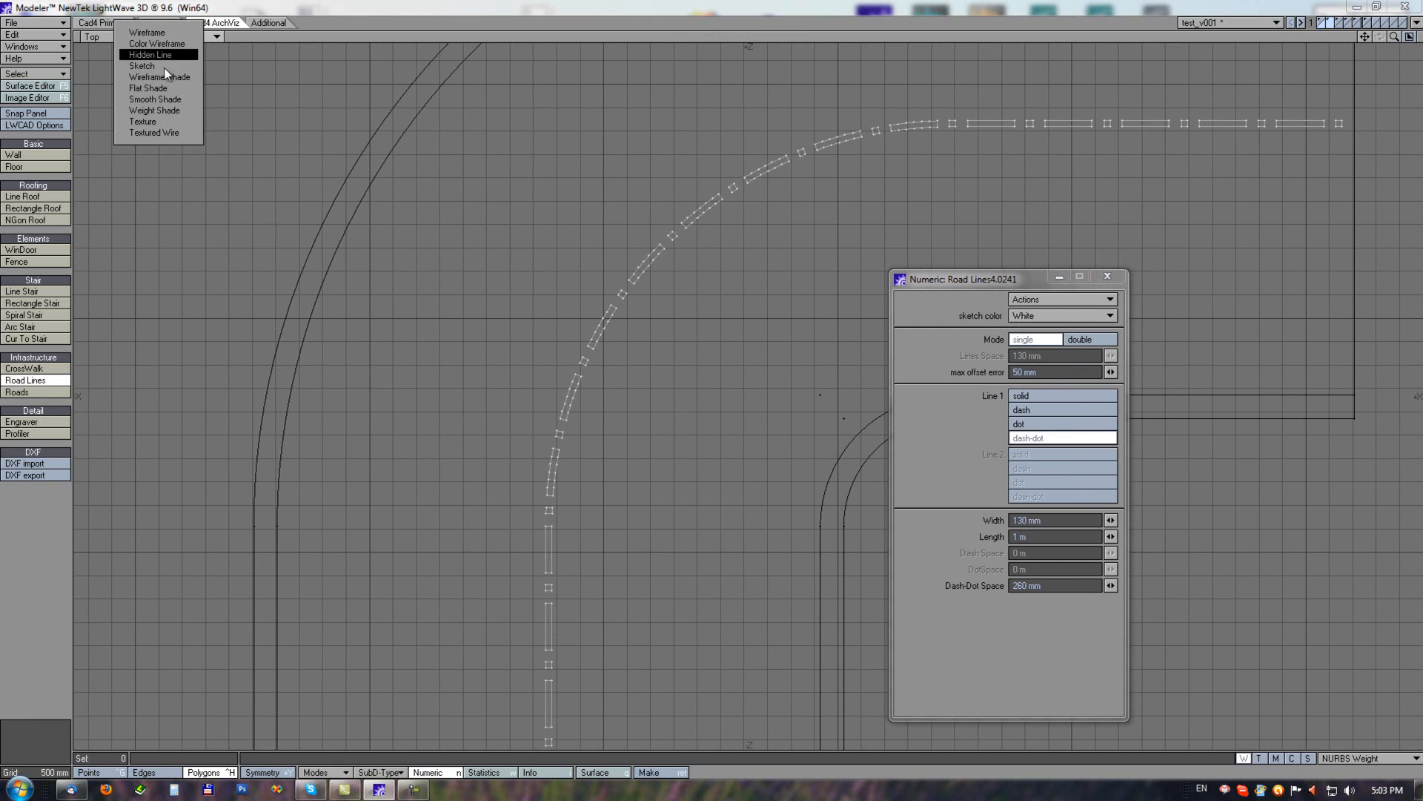
{"action": "left_click", "coordinate": [154, 132]}
{"action": "left_click_drag", "start_coordinate": [750, 428], "coordinate": [577, 372], "text": "ctrl+alt"}
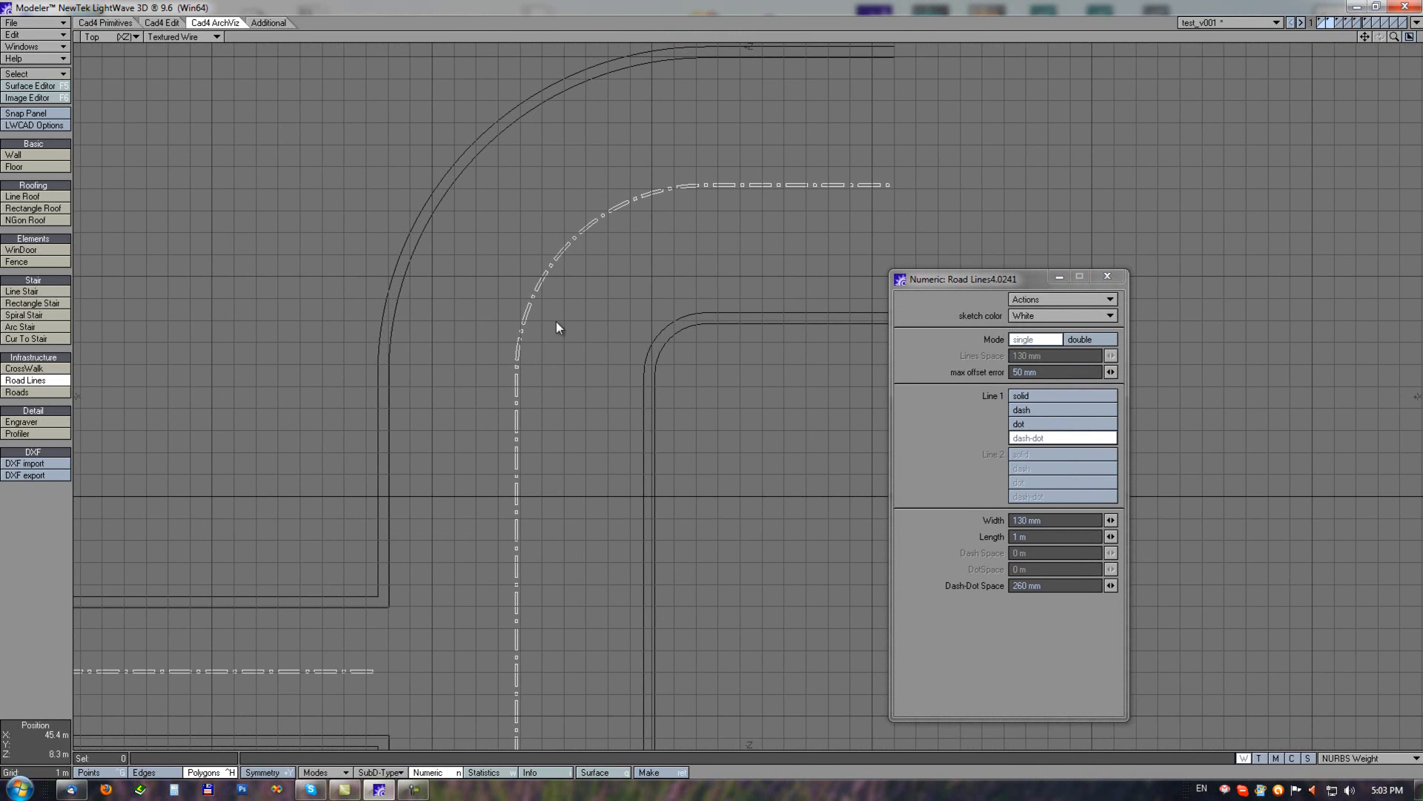
Step: Try the double mode for the road lines and compare it with the single mode
{"action": "left_click", "coordinate": [1092, 340]}
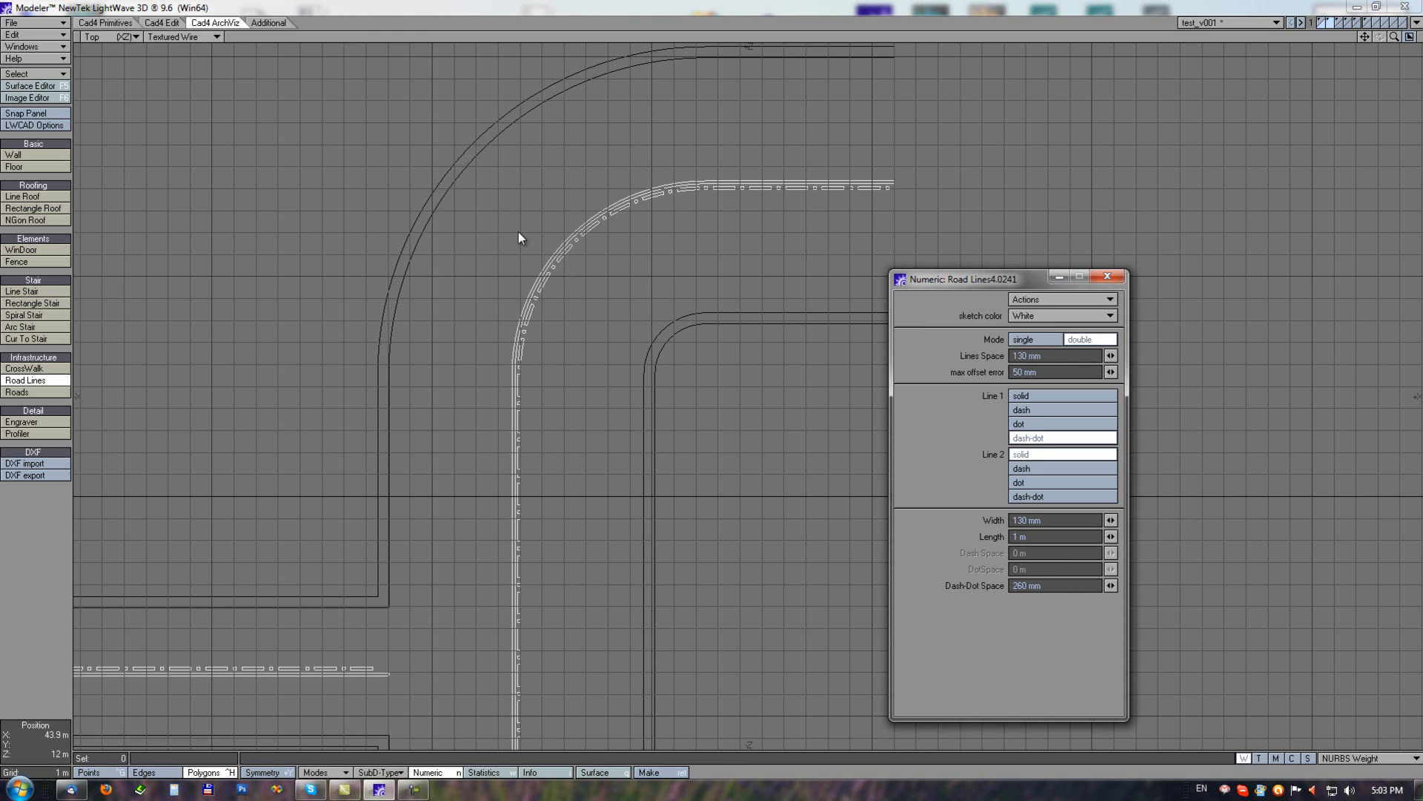
{"action": "left_click", "coordinate": [1025, 339]}
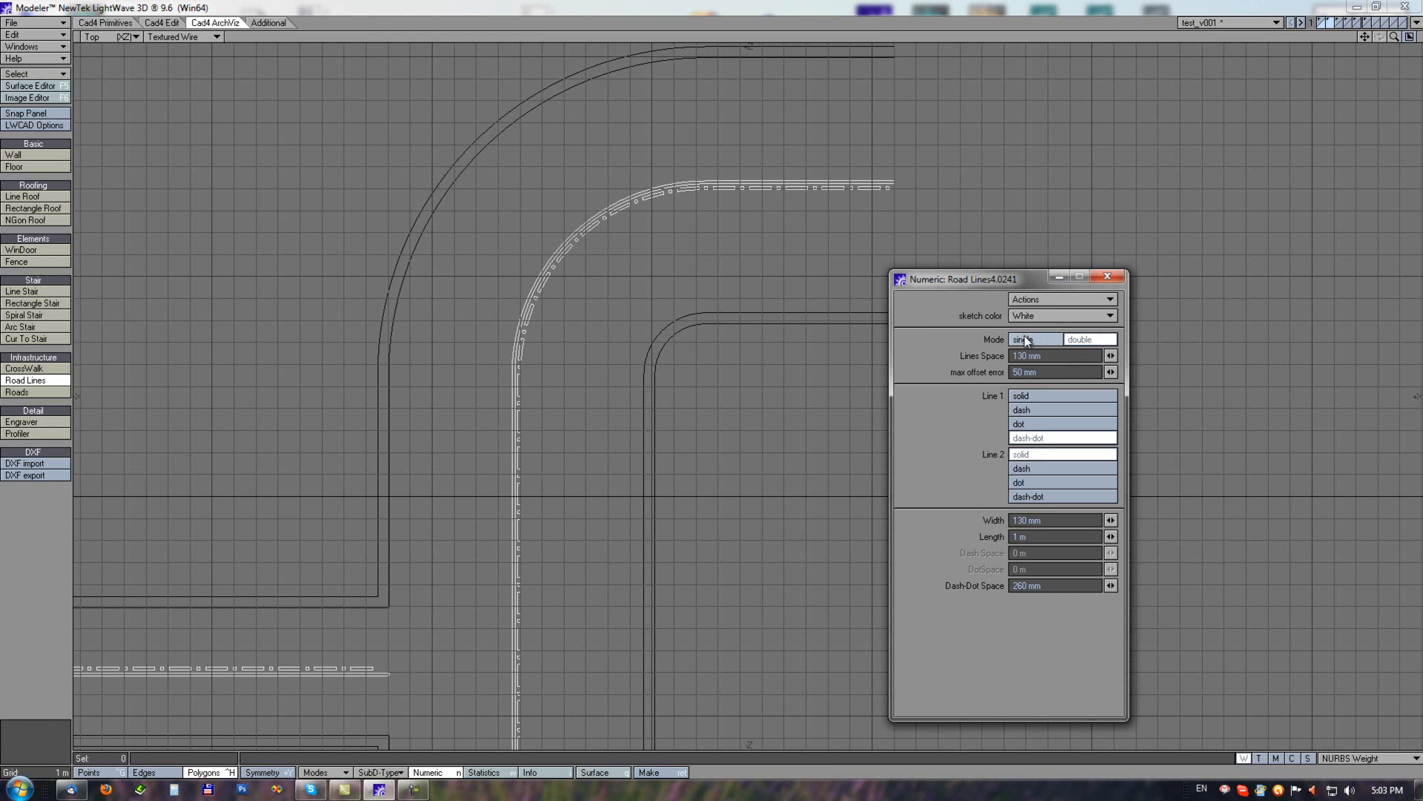
{"action": "left_click", "coordinate": [1077, 338]}
{"action": "left_click", "coordinate": [1031, 341]}
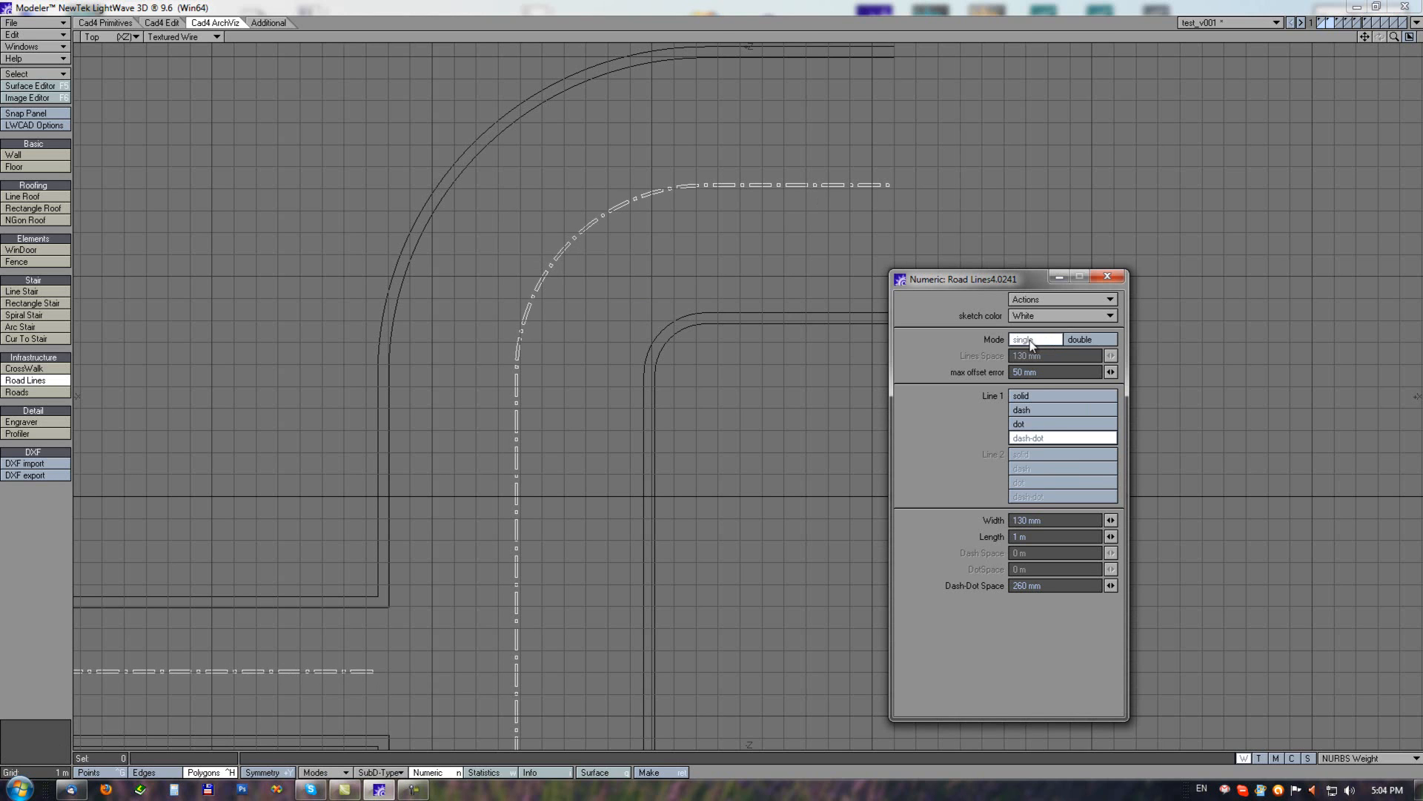
Step: Try the solid, dash, dot and dash-dot styles for Line 1 of the road marking
{"action": "left_click", "coordinate": [1029, 397]}
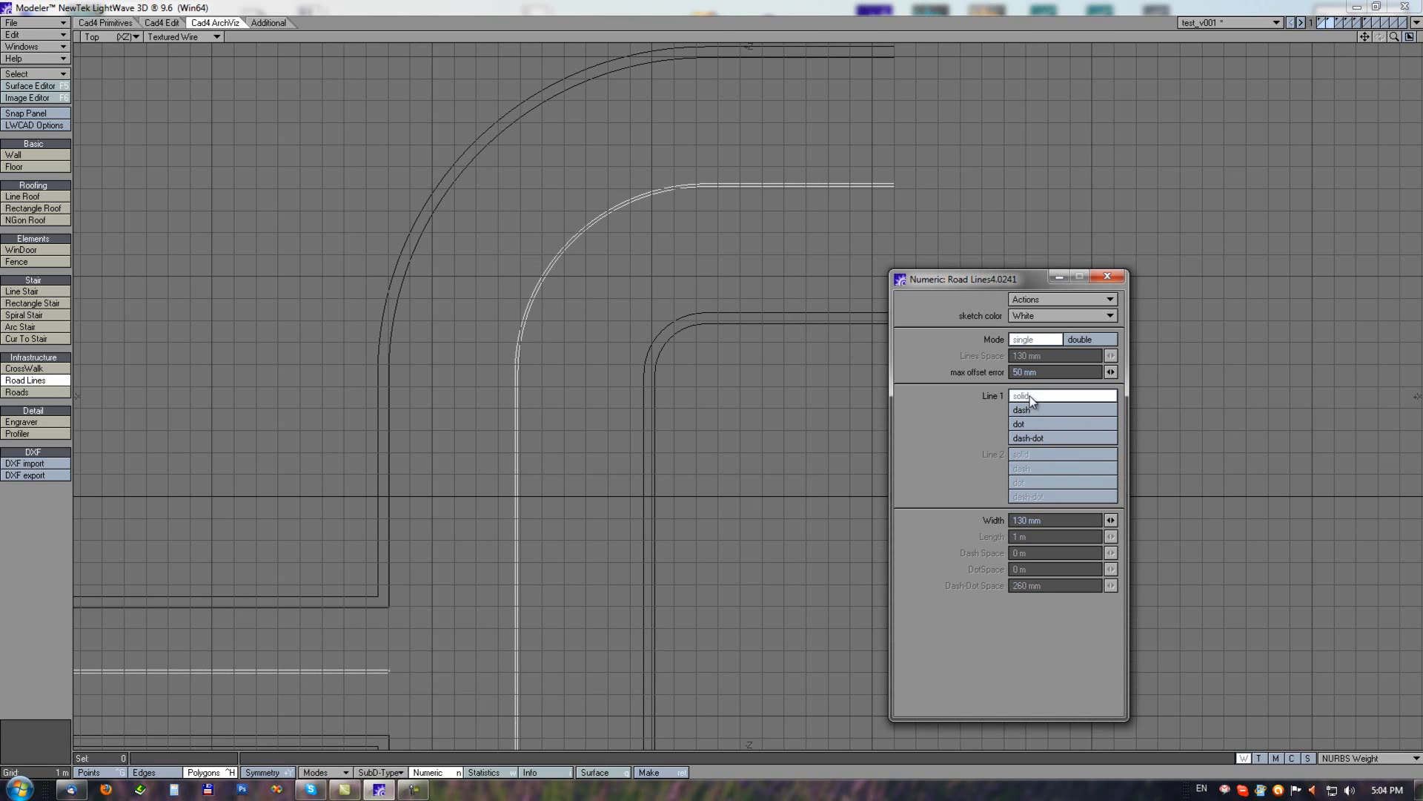
{"action": "left_click", "coordinate": [1025, 410]}
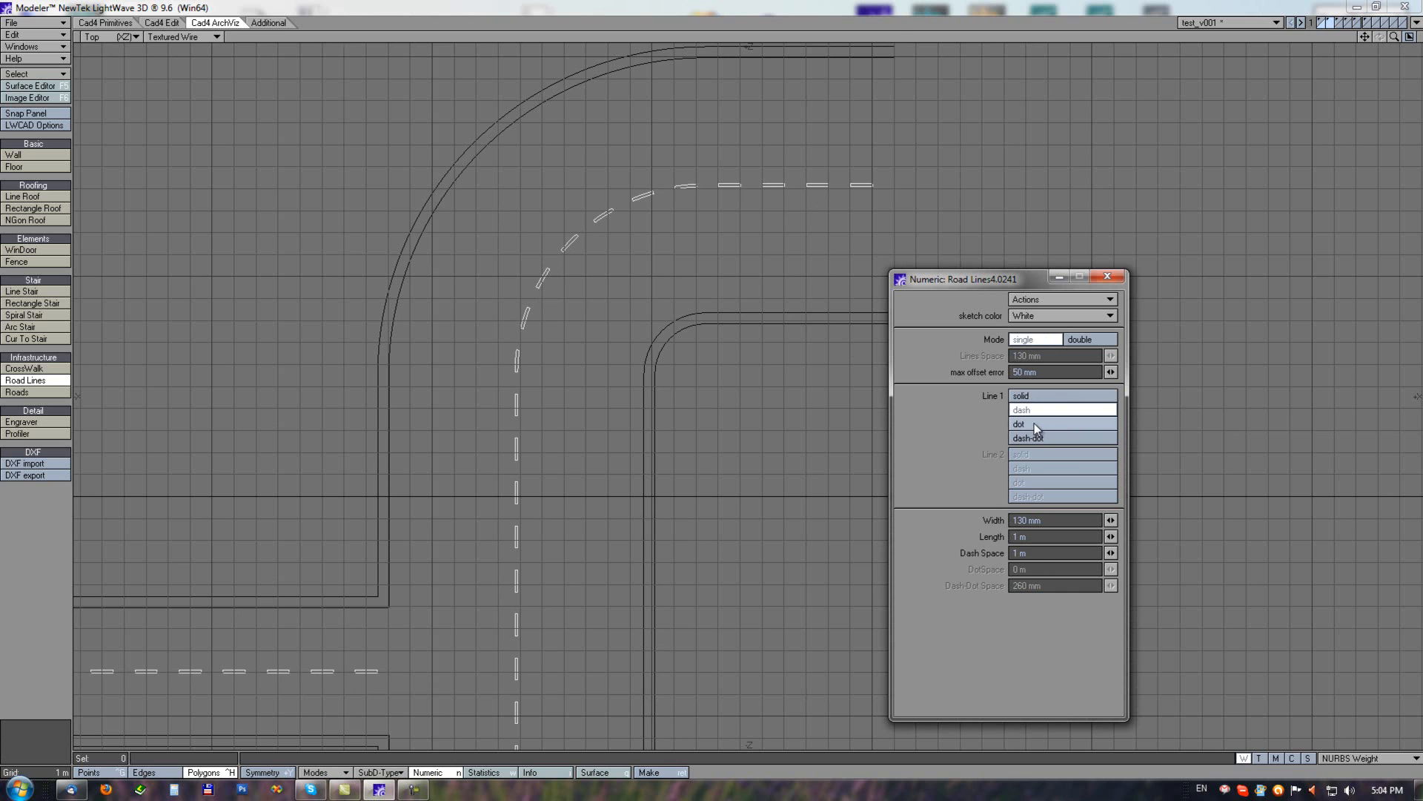
{"action": "left_click", "coordinate": [1034, 424]}
{"action": "left_click", "coordinate": [1037, 438]}
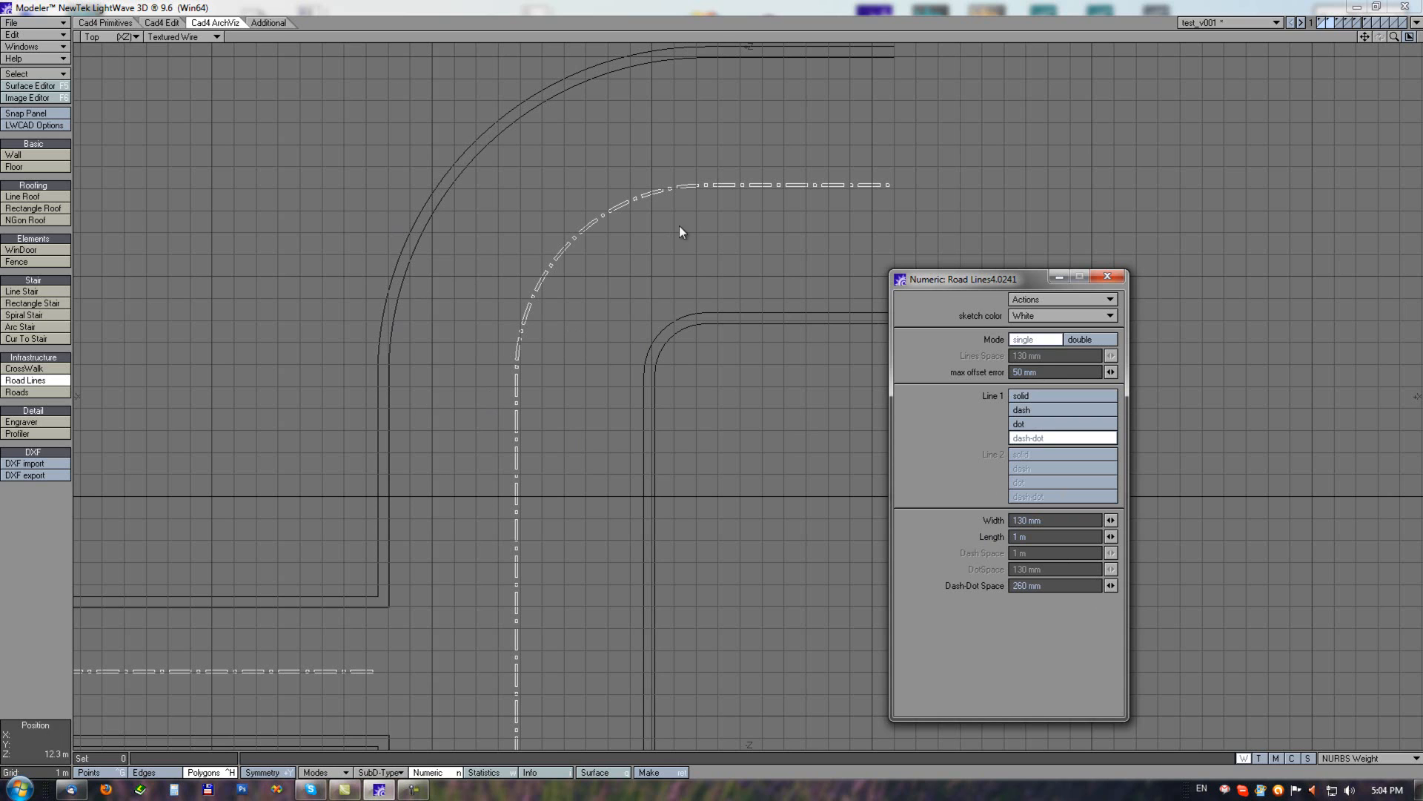
Step: Set the road lines to double mode with a dash style for Line 1 beside the solid Line 2
{"action": "left_click", "coordinate": [1081, 342]}
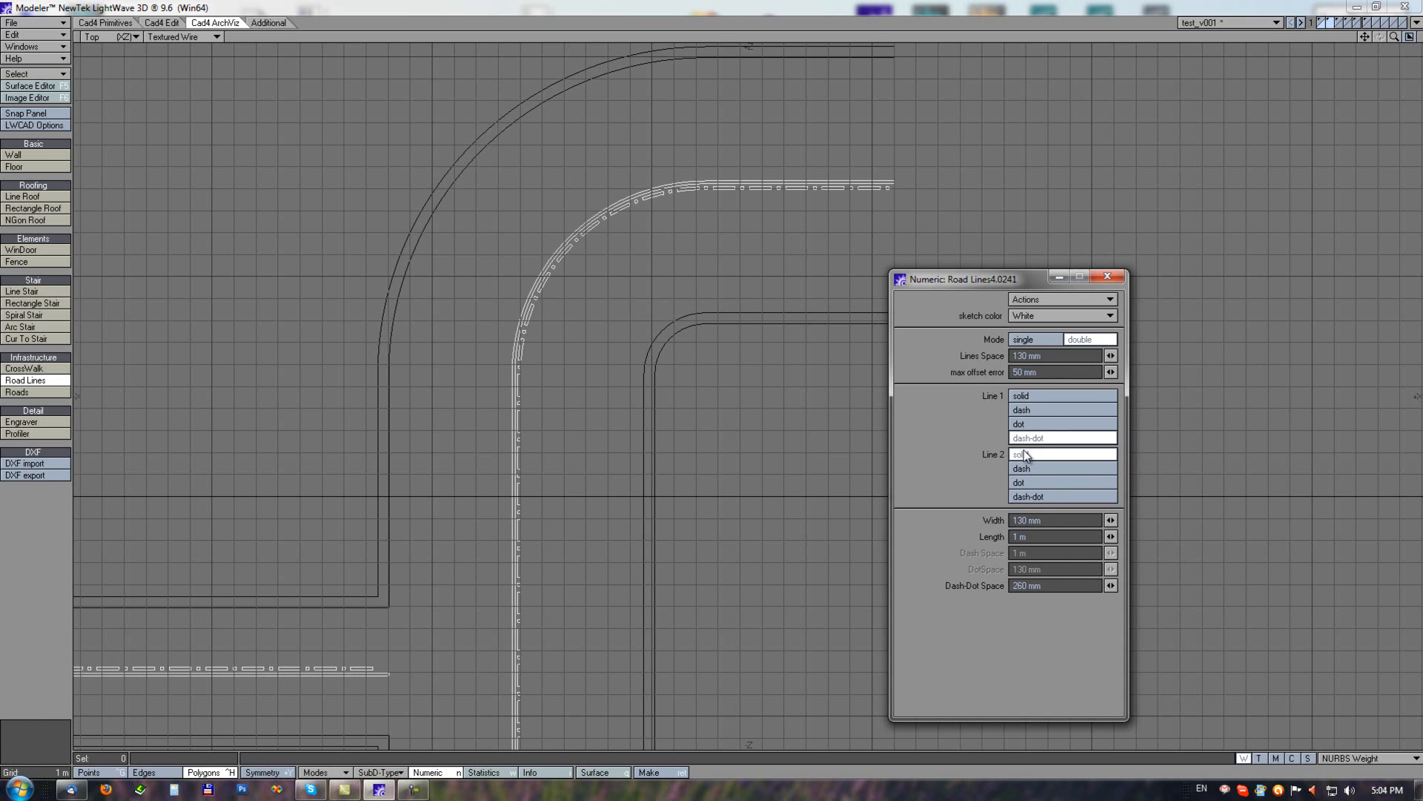
{"action": "left_click", "coordinate": [1026, 410]}
{"action": "left_click_drag", "start_coordinate": [582, 418], "coordinate": [600, 316], "text": "alt"}
{"action": "left_click_drag", "start_coordinate": [723, 432], "coordinate": [572, 418], "text": "ctrl+alt"}
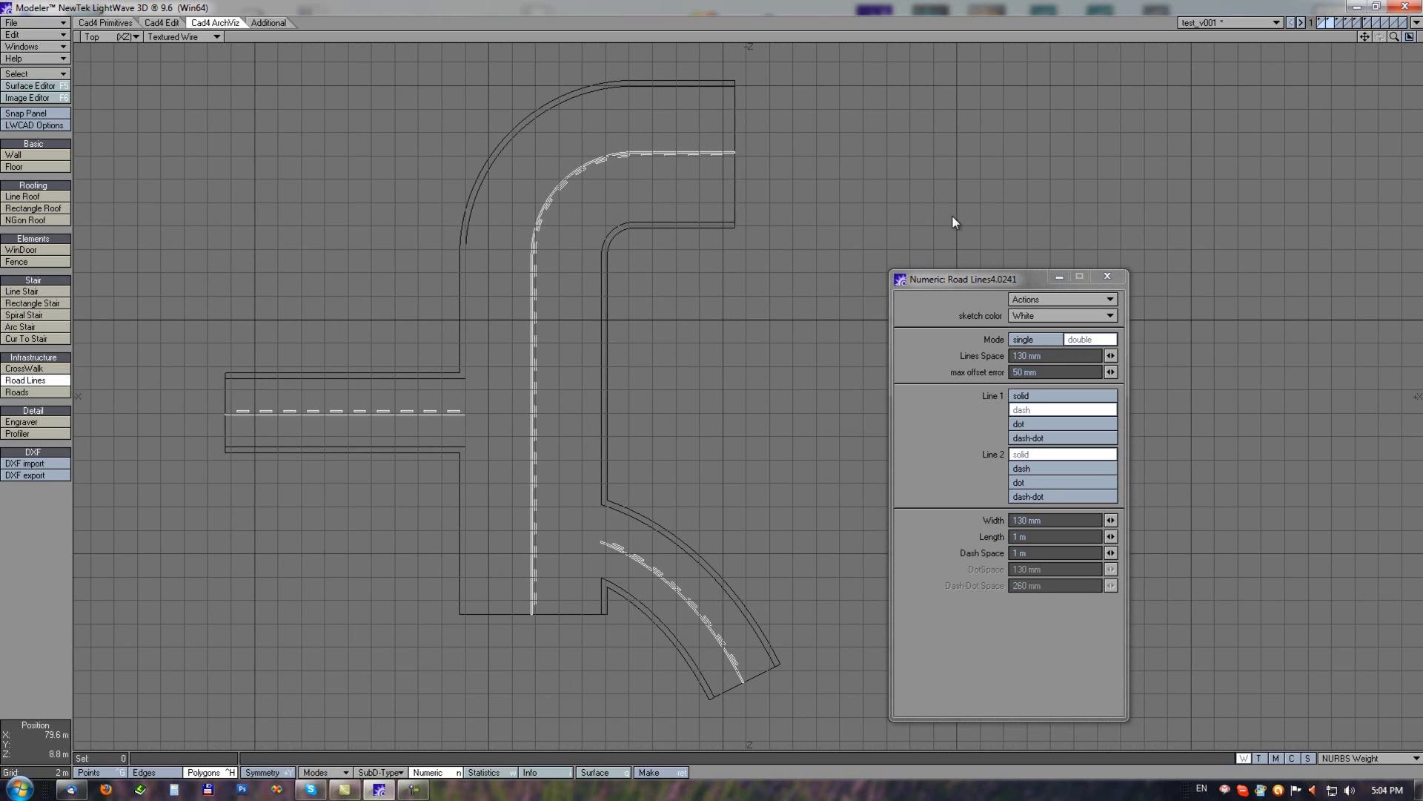
Step: Undo the road lines applied to the outlines on the first layer, and convert those outline curves to polygons
{"action": "left_click", "coordinate": [1322, 23]}
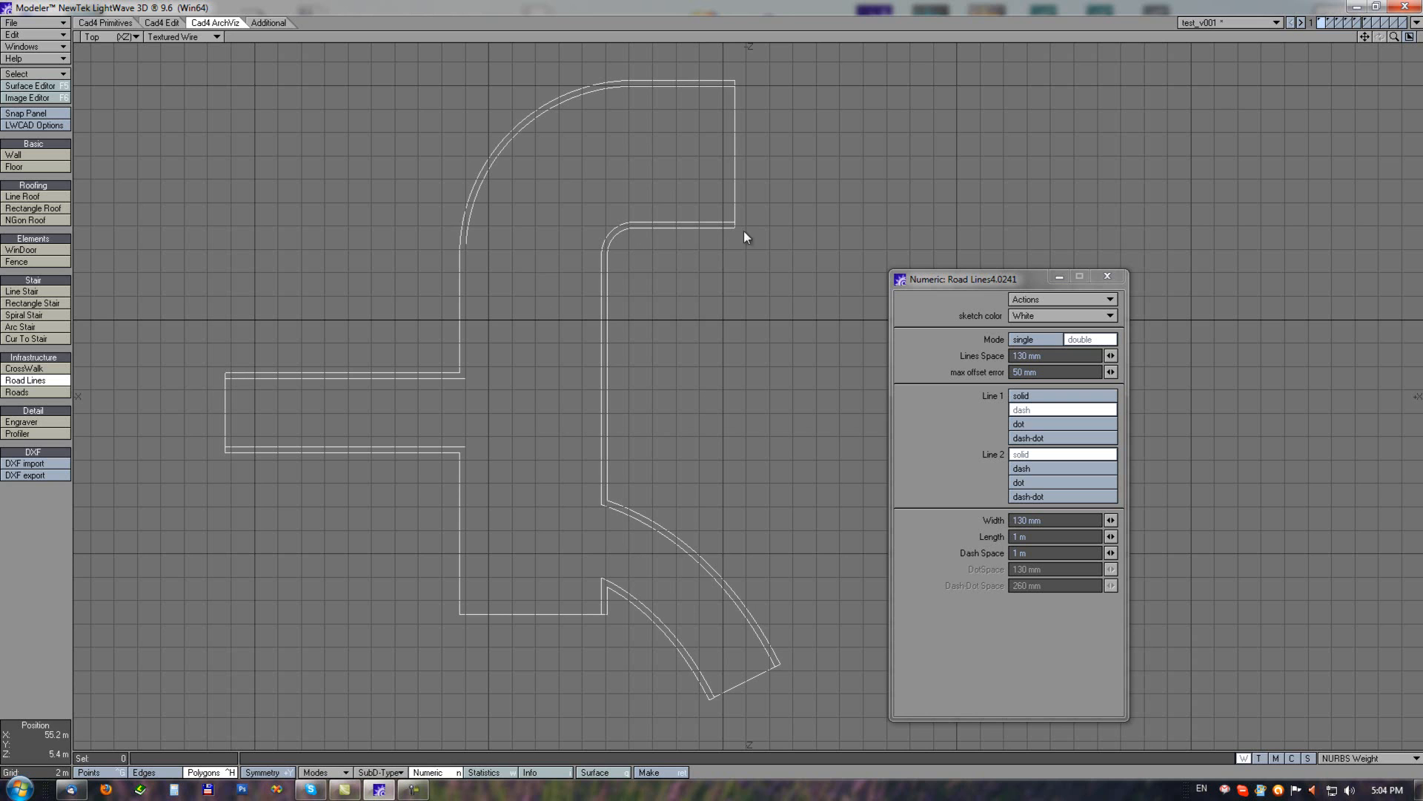
{"action": "key", "text": "KP_0"}
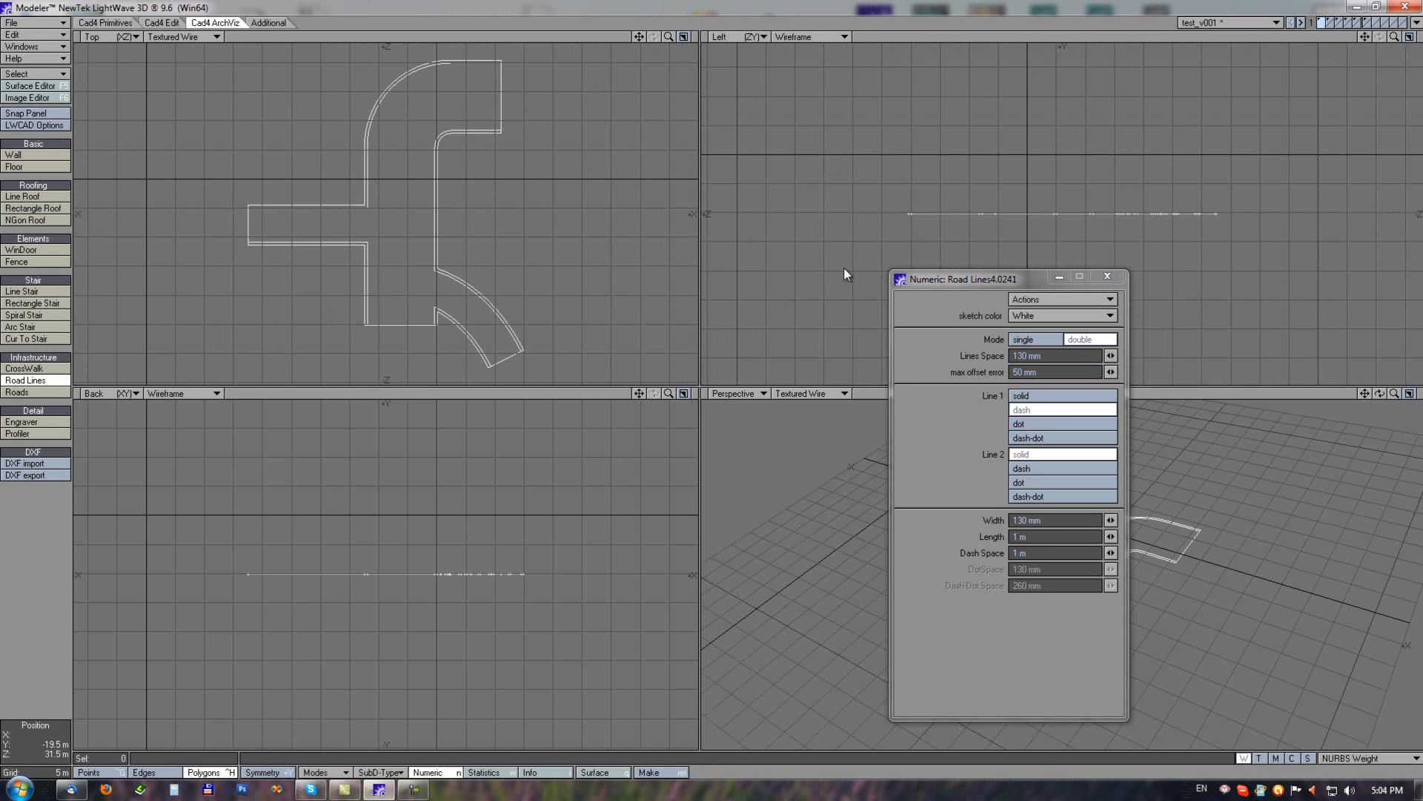
{"action": "left_click", "coordinate": [1108, 277]}
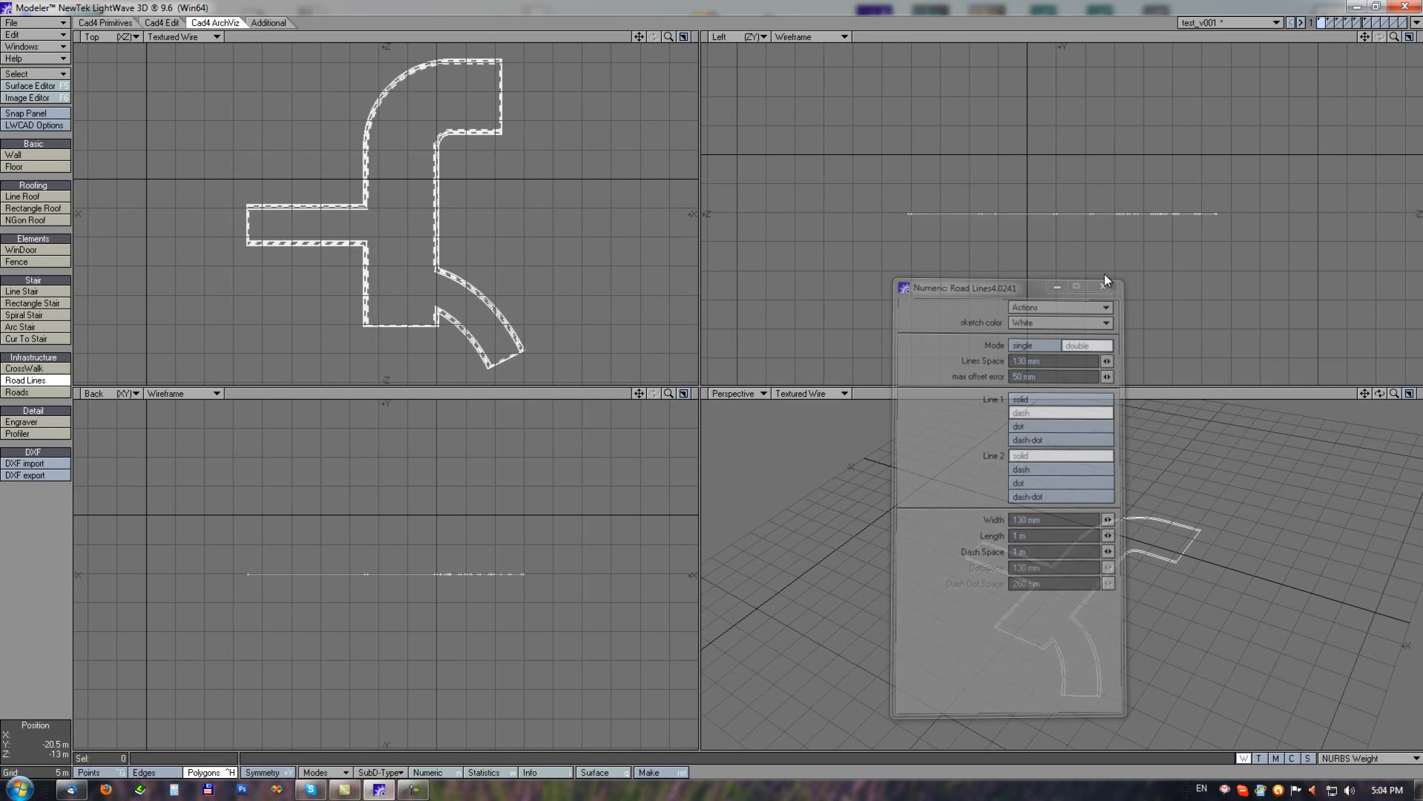
{"action": "key", "text": "ctrl+z"}
{"action": "left_click_drag", "start_coordinate": [1090, 556], "coordinate": [1082, 567], "text": "alt"}
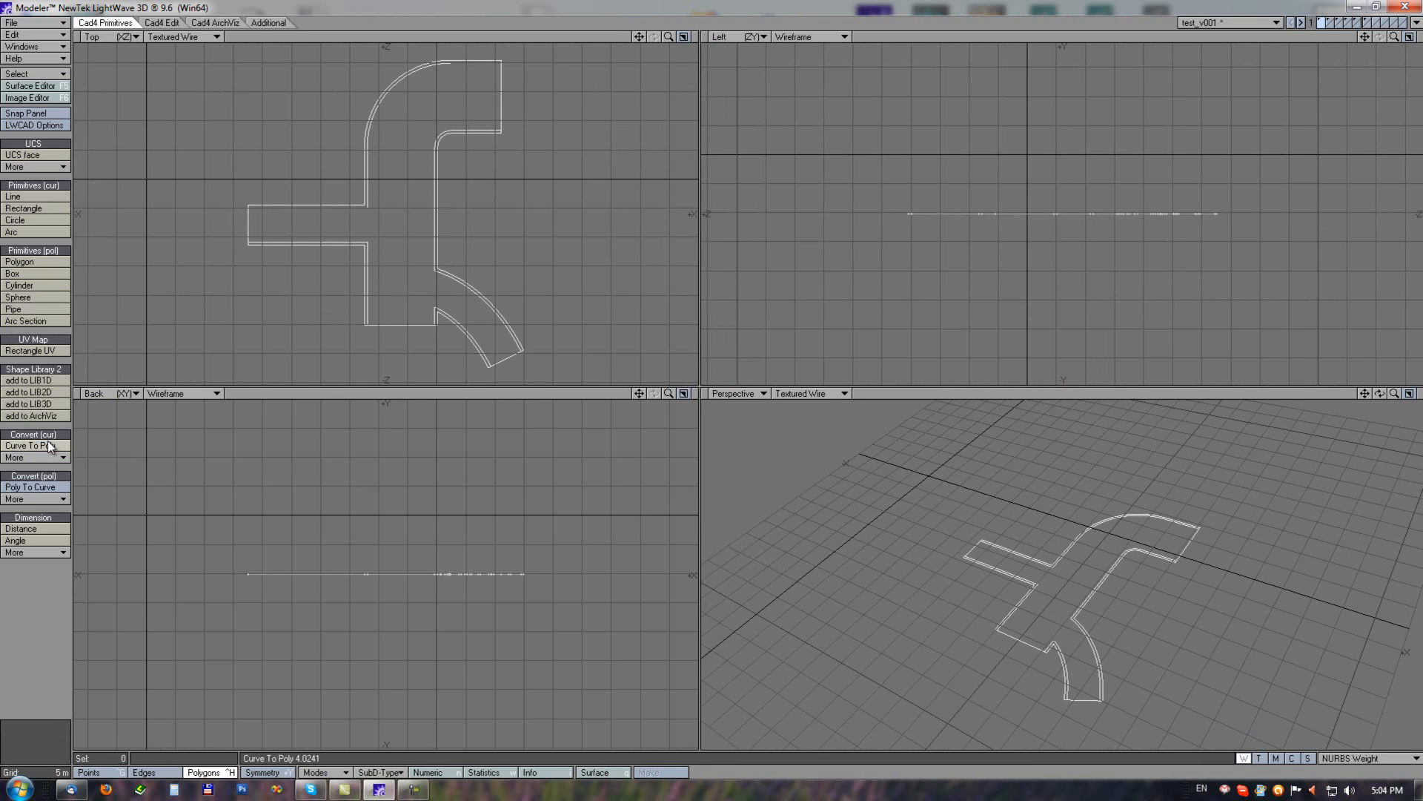
{"action": "left_click", "coordinate": [49, 445]}
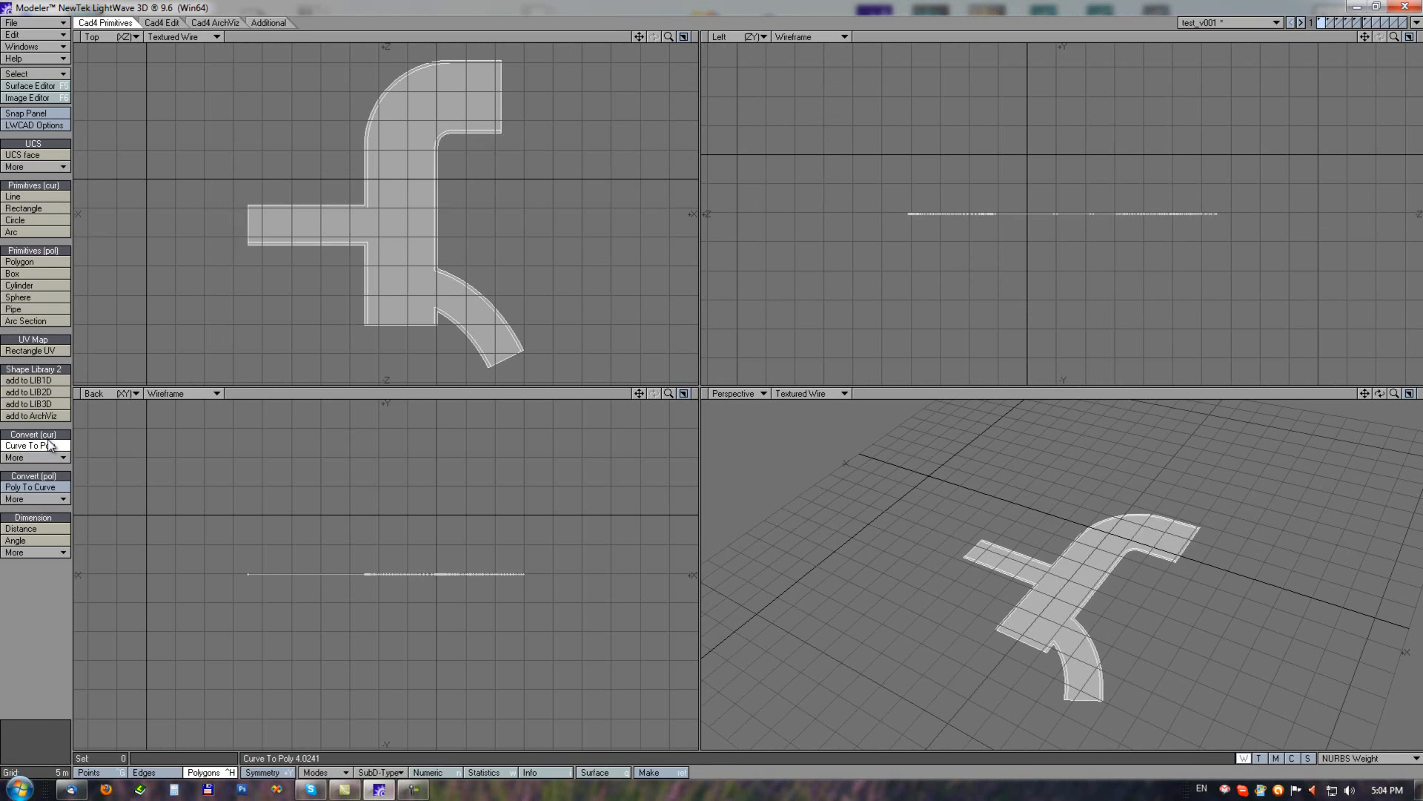
Step: Convert the dashed and solid centre-line curves on the second layer into polygons
{"action": "left_click_drag", "start_coordinate": [1182, 540], "coordinate": [1123, 484], "text": "alt"}
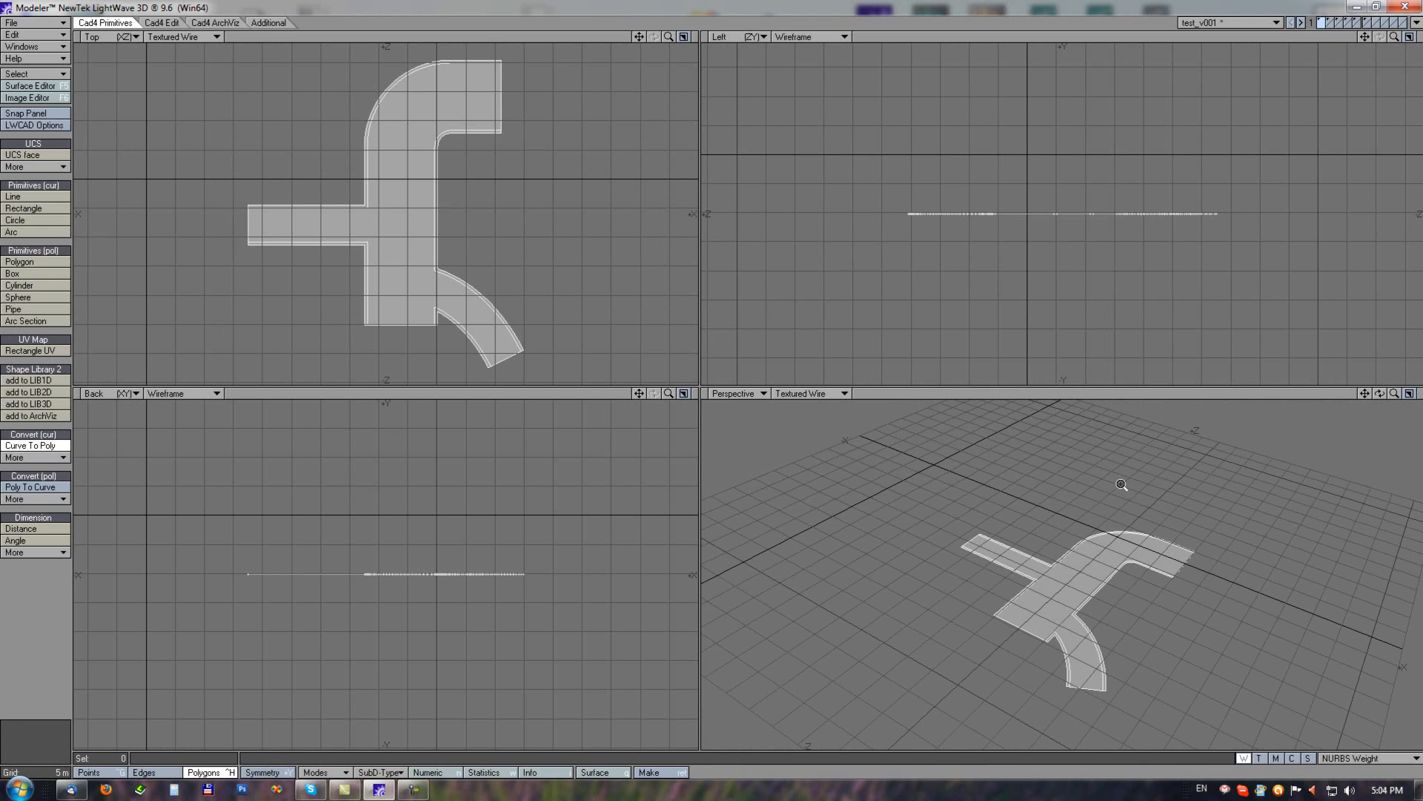
{"action": "scroll", "coordinate": [1138, 563], "scroll_direction": "up", "scroll_amount": 6}
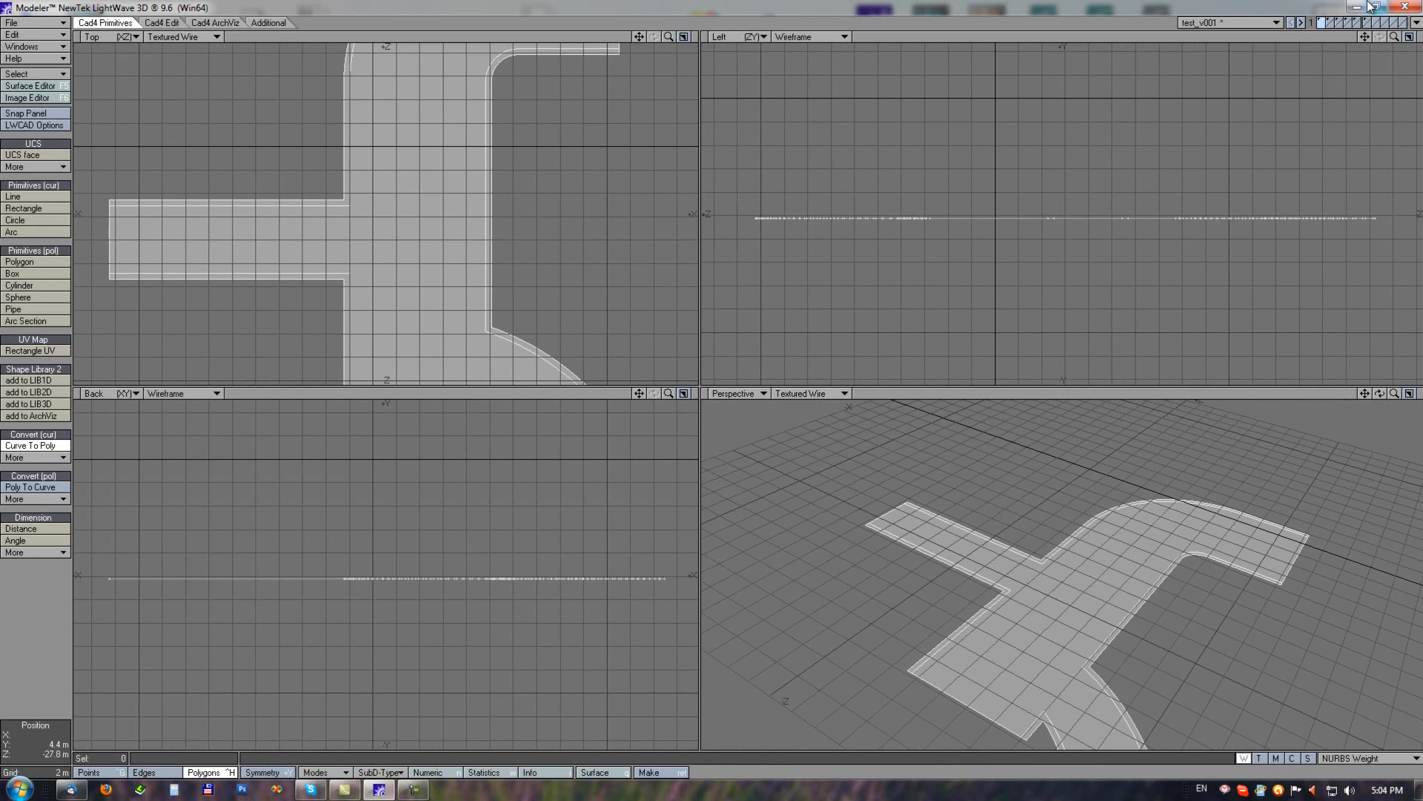
{"action": "left_click", "coordinate": [1331, 22]}
{"action": "key", "text": "a"}
{"action": "left_click_drag", "start_coordinate": [1092, 540], "coordinate": [1077, 552], "text": "alt"}
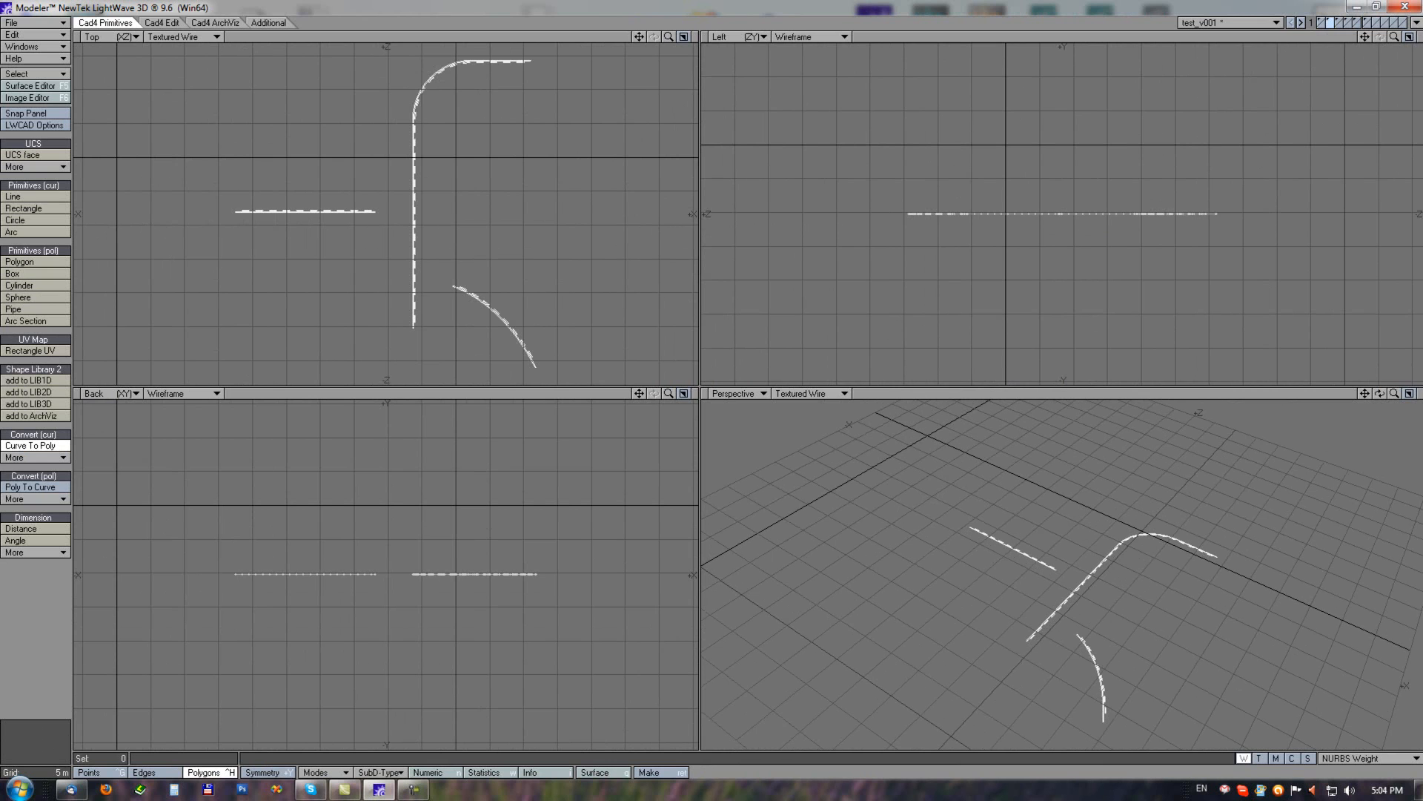
{"action": "left_click", "coordinate": [1412, 395]}
{"action": "scroll", "coordinate": [1038, 524], "scroll_direction": "up", "scroll_amount": 6}
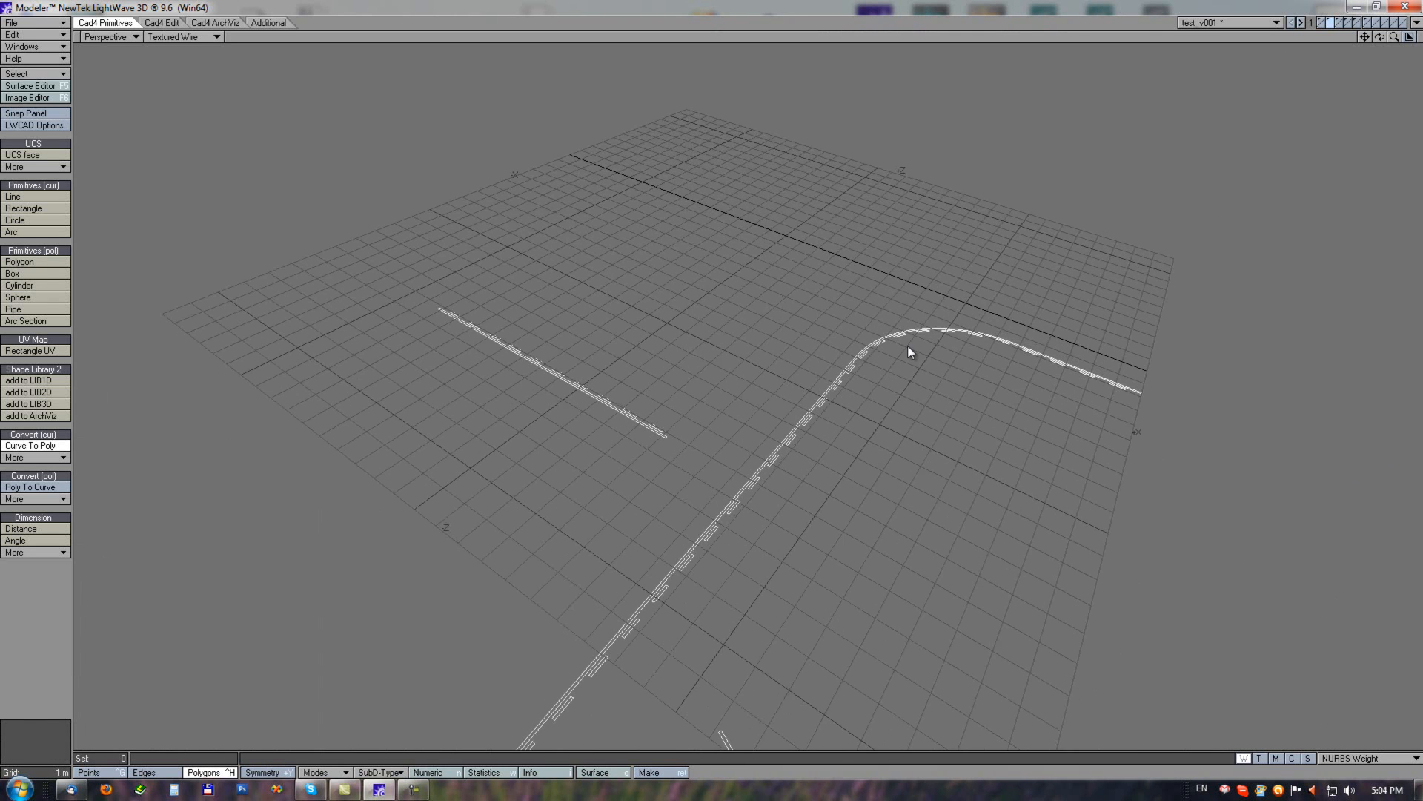
{"action": "left_click", "coordinate": [38, 440]}
{"action": "left_click_drag", "start_coordinate": [736, 358], "coordinate": [717, 339], "text": "alt"}
{"action": "key", "text": "space"}
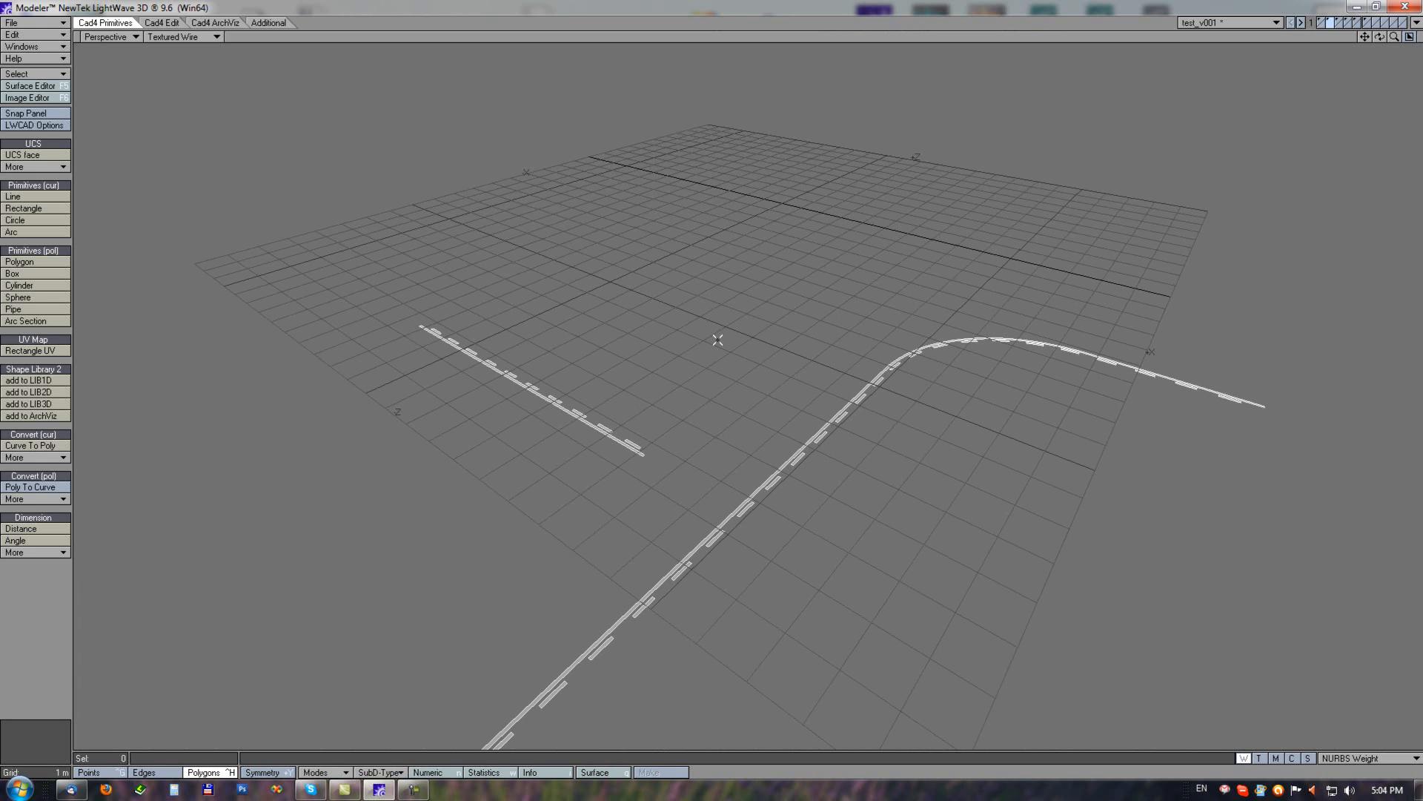
Step: Make the empty third layer active with the road layers as background, and show it in a maximised Top view
{"action": "left_click", "coordinate": [1339, 23]}
{"action": "key", "text": "Delete"}
{"action": "key", "text": "a"}
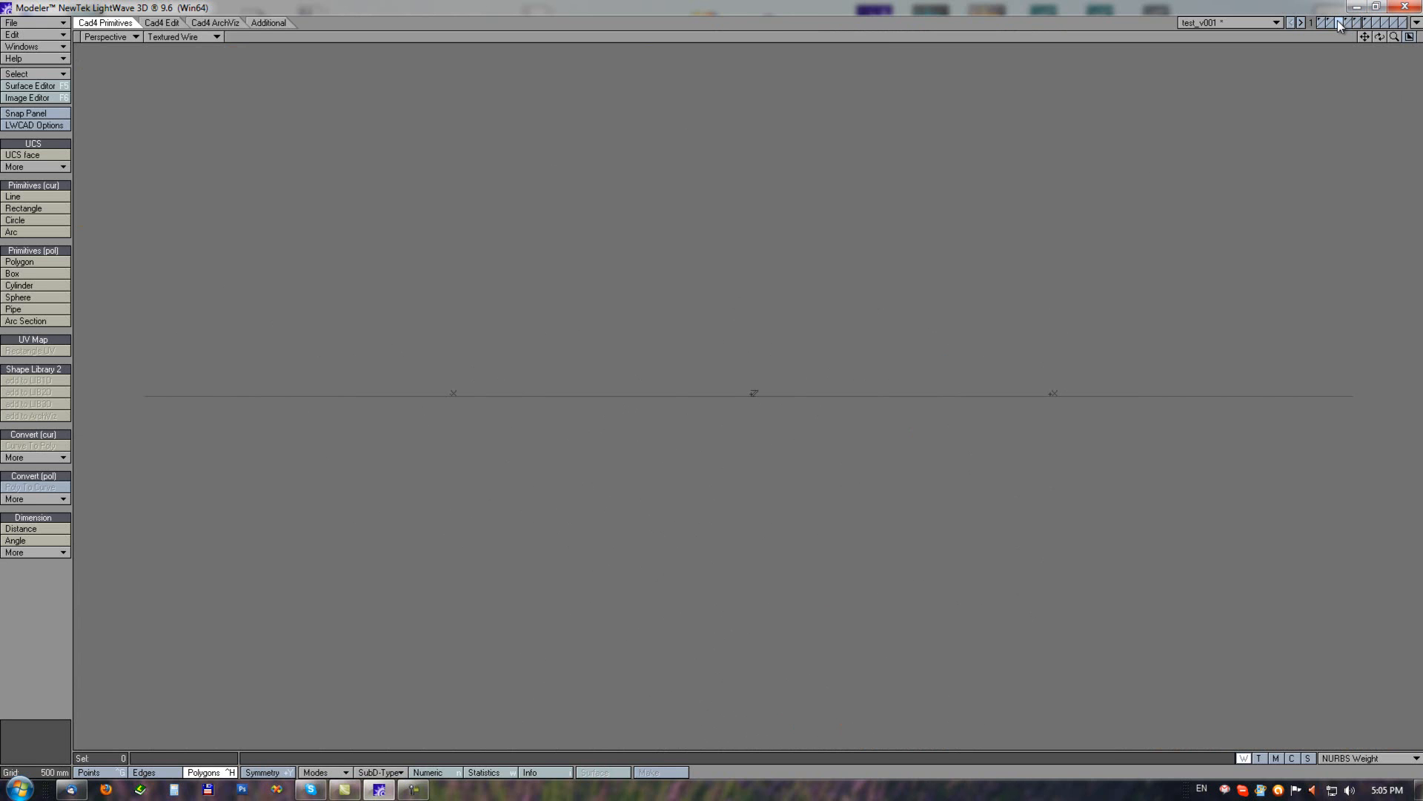
{"action": "left_click", "coordinate": [1333, 27]}
{"action": "key", "text": "a"}
{"action": "left_click_drag", "start_coordinate": [915, 107], "coordinate": [813, 367], "text": "alt"}
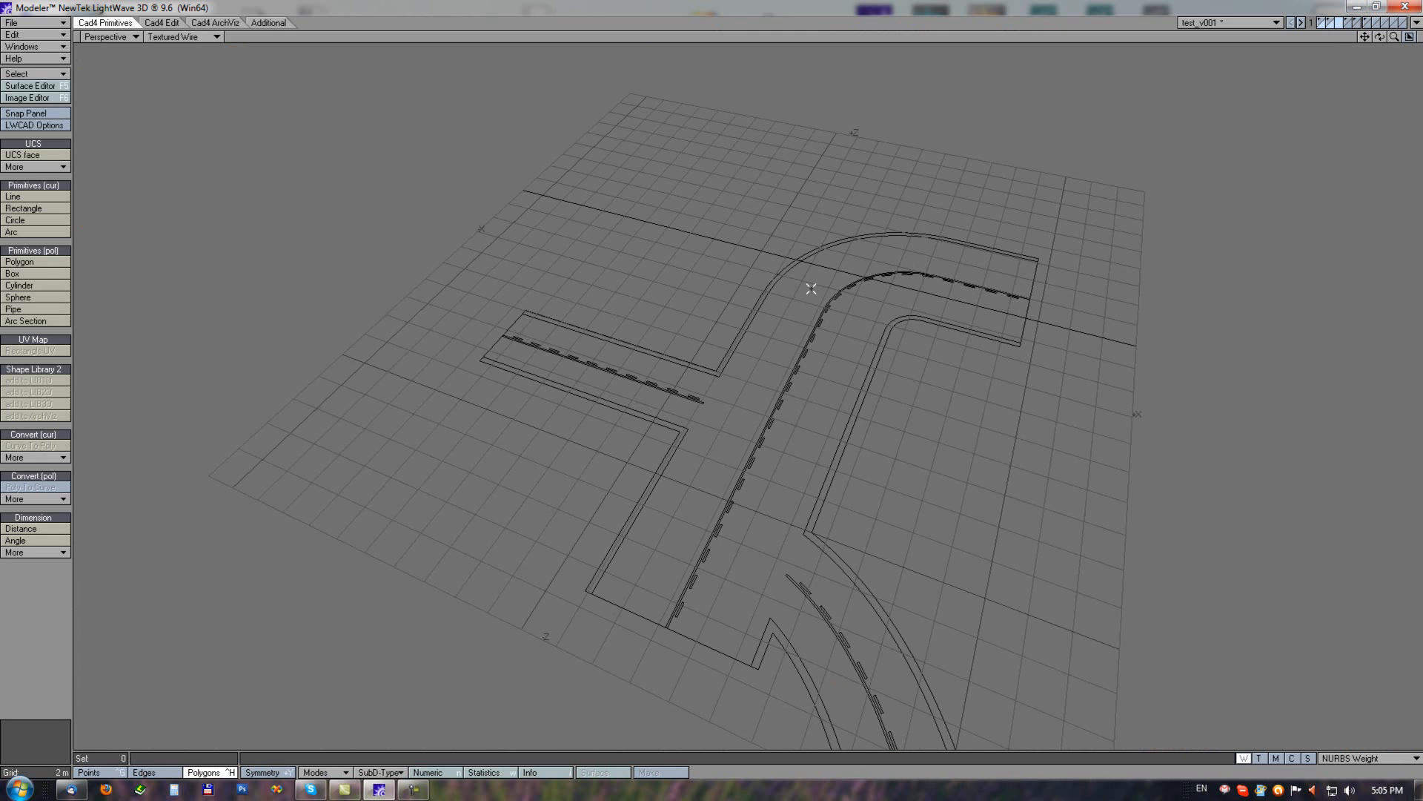
{"action": "key", "text": "0"}
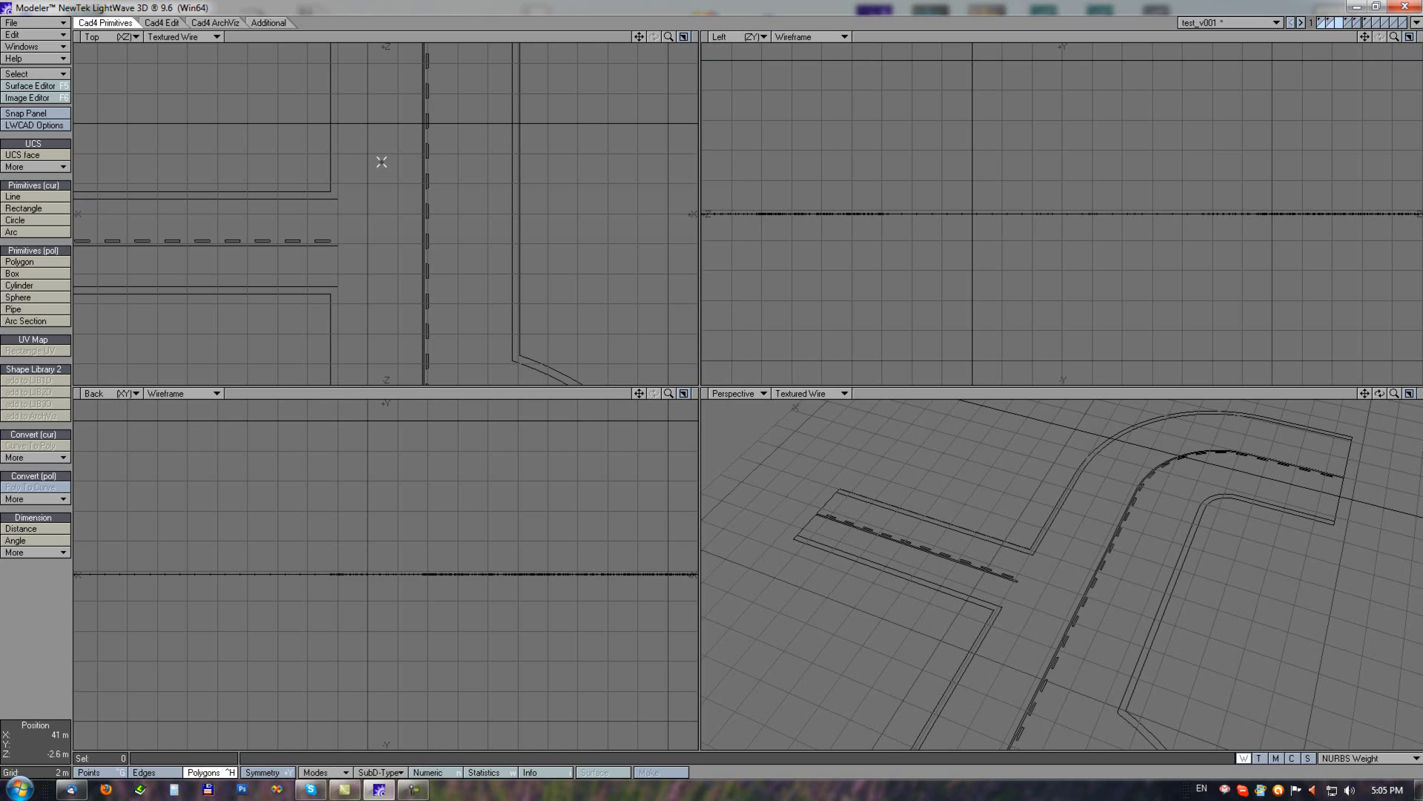
{"action": "left_click", "coordinate": [684, 37]}
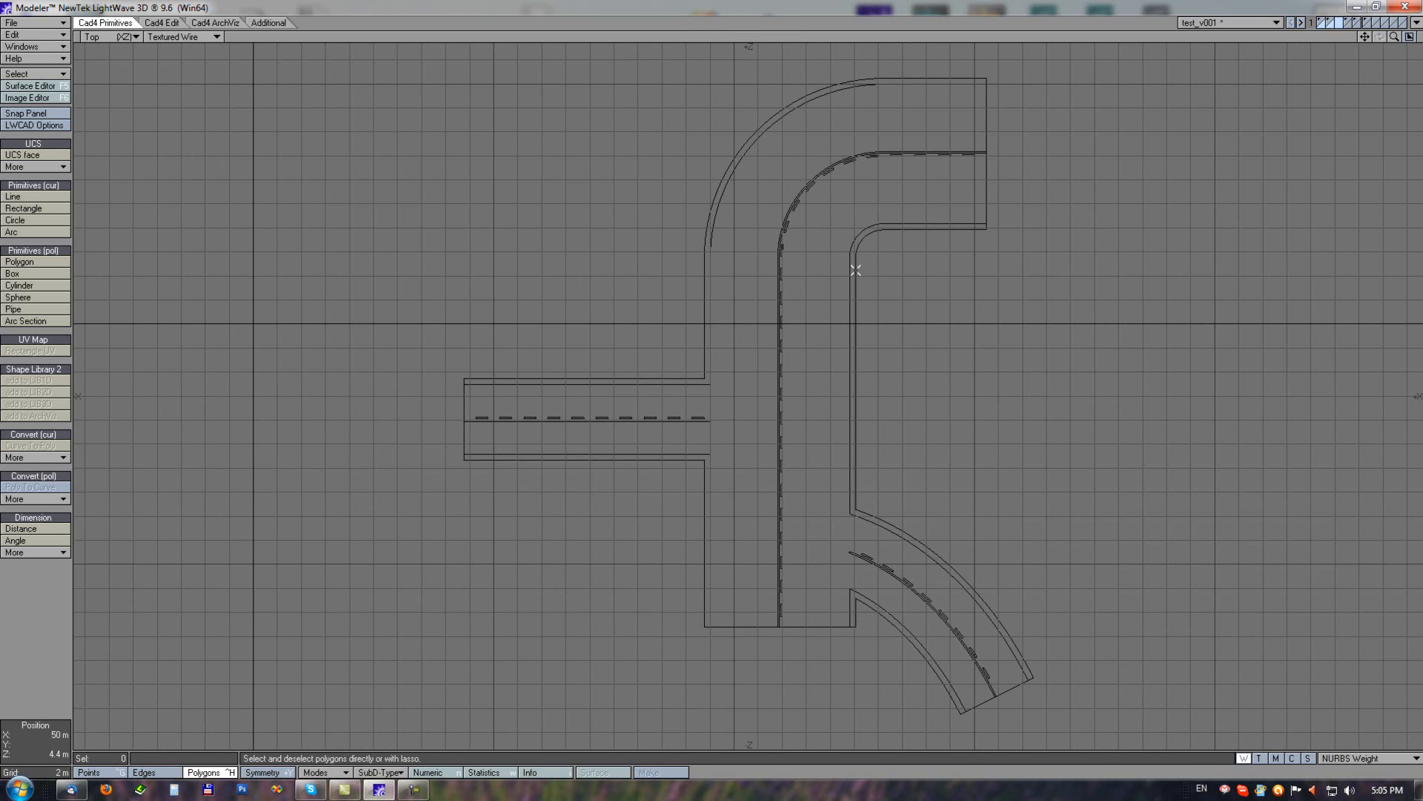
{"action": "left_click_drag", "start_coordinate": [827, 303], "coordinate": [801, 290], "text": "alt"}
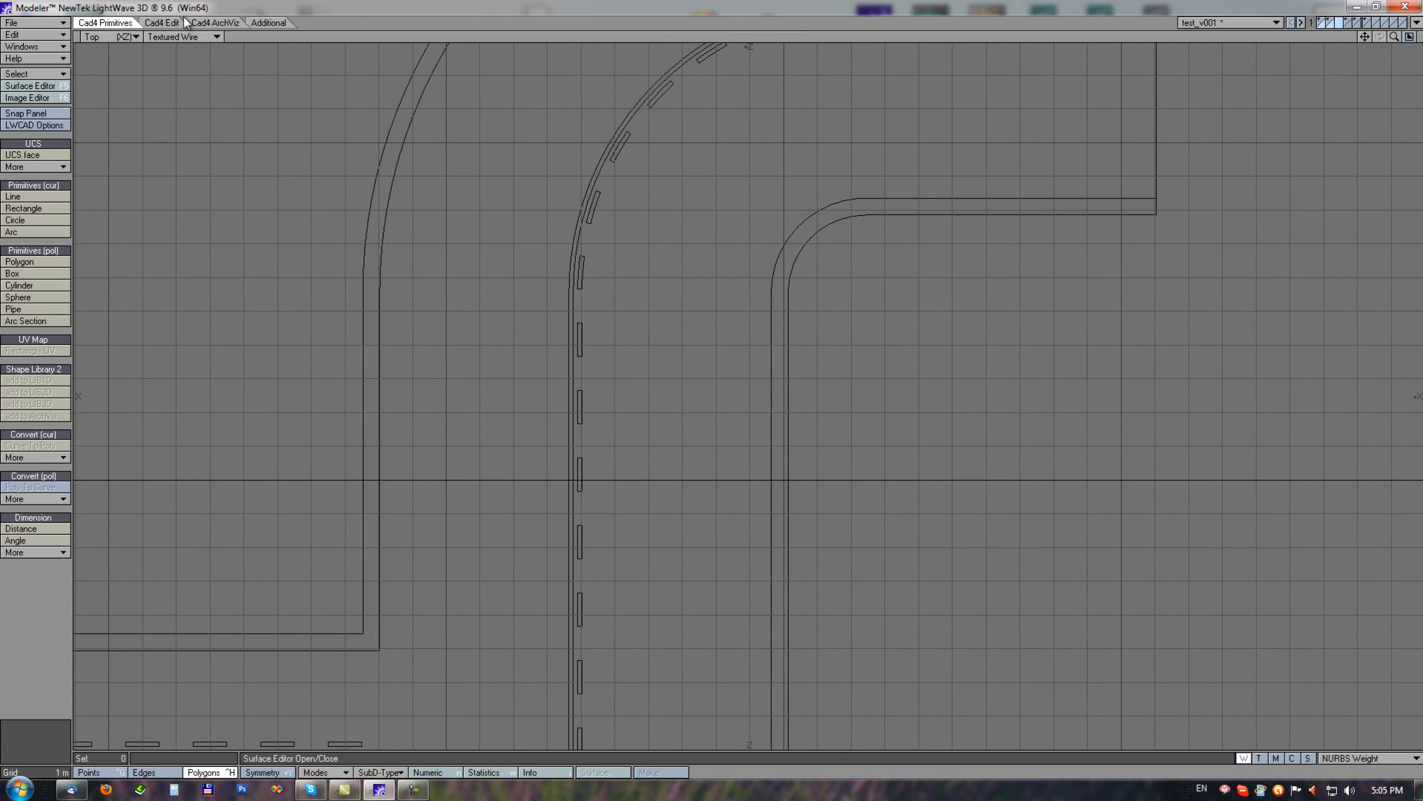
Step: Draw a CrossWalk about 8.56 m long across the upper part of the main road, with polygons as geometry type
{"action": "left_click", "coordinate": [216, 23]}
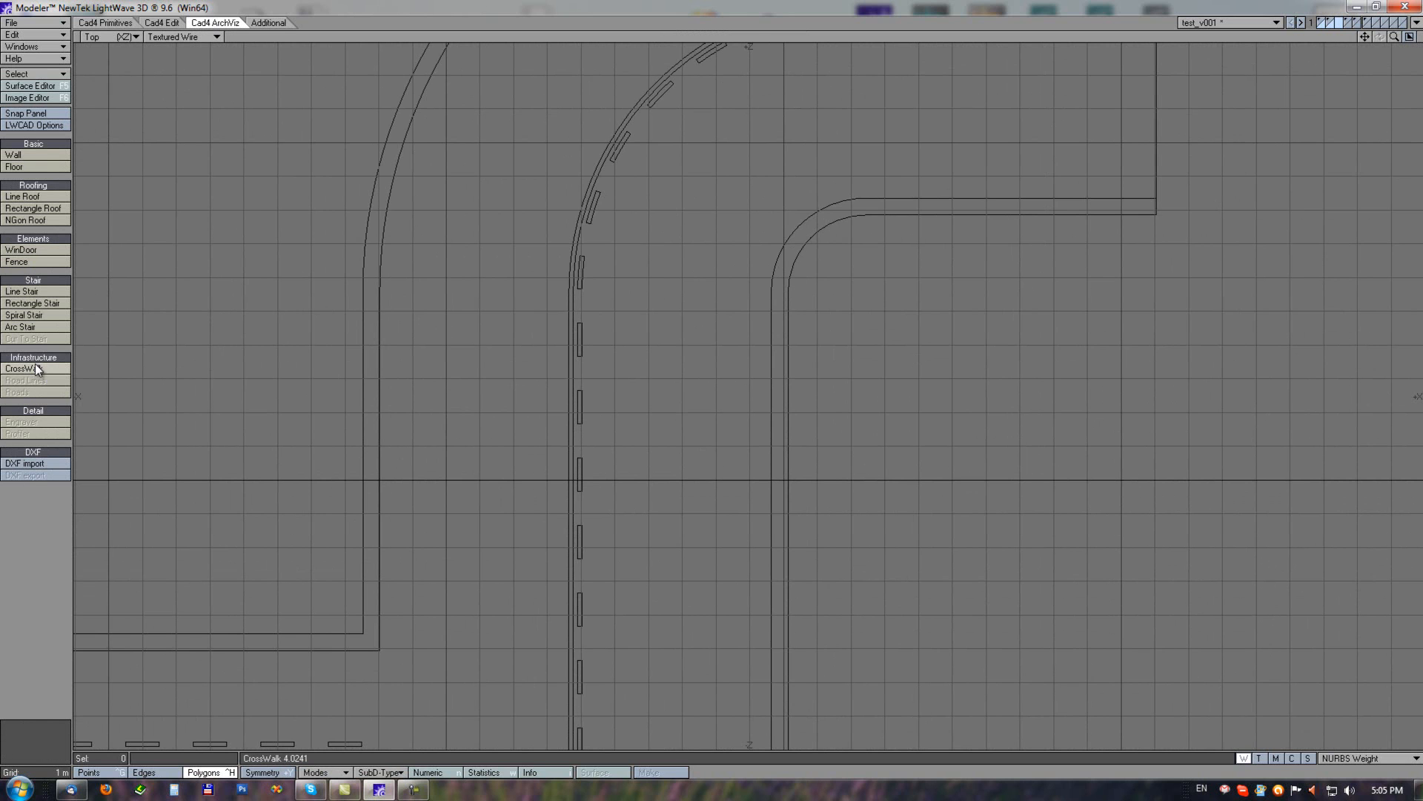
{"action": "left_click_drag", "start_coordinate": [589, 198], "coordinate": [556, 241], "text": "alt"}
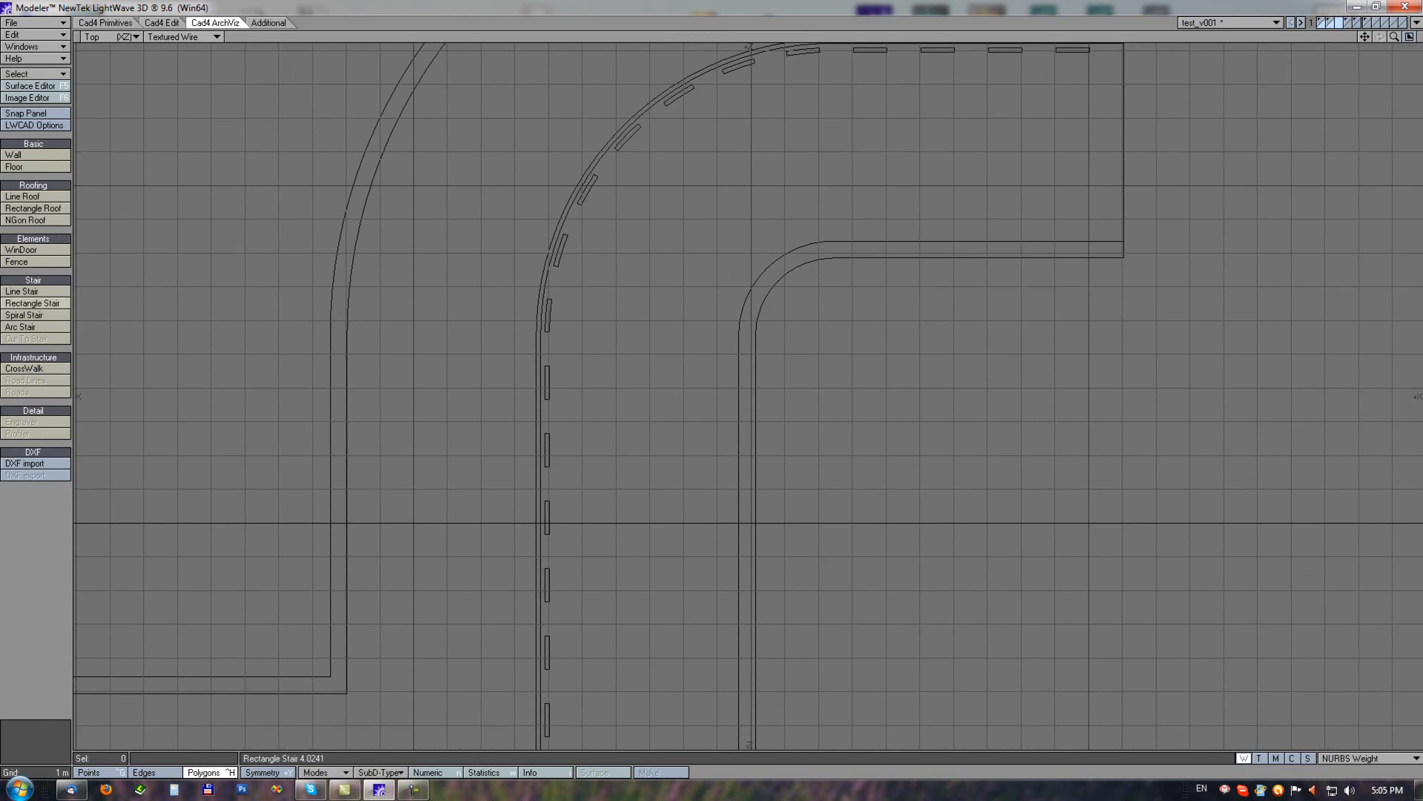
{"action": "left_click", "coordinate": [21, 370]}
{"action": "left_click_drag", "start_coordinate": [383, 418], "coordinate": [671, 450]}
{"action": "key", "text": "n"}
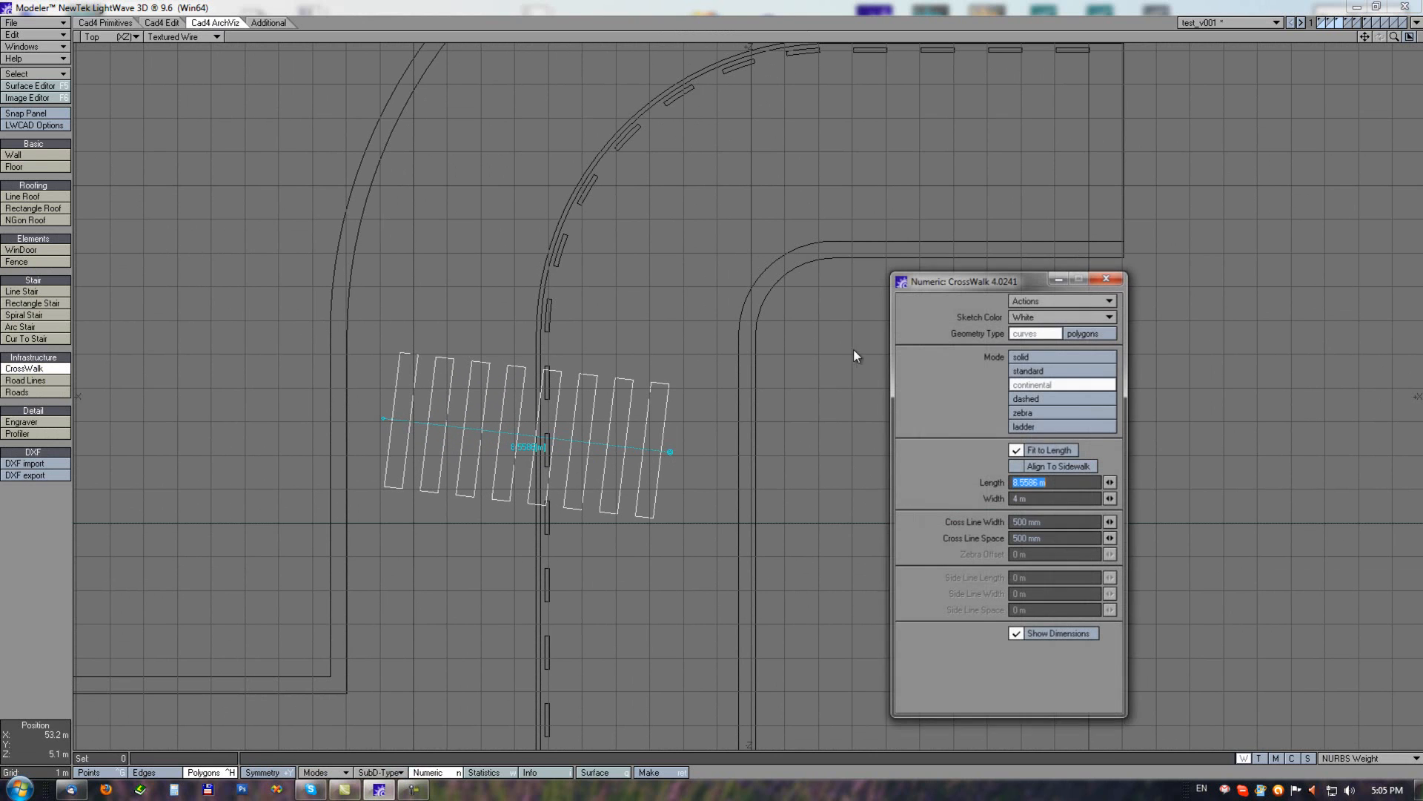
{"action": "left_click", "coordinate": [1093, 332]}
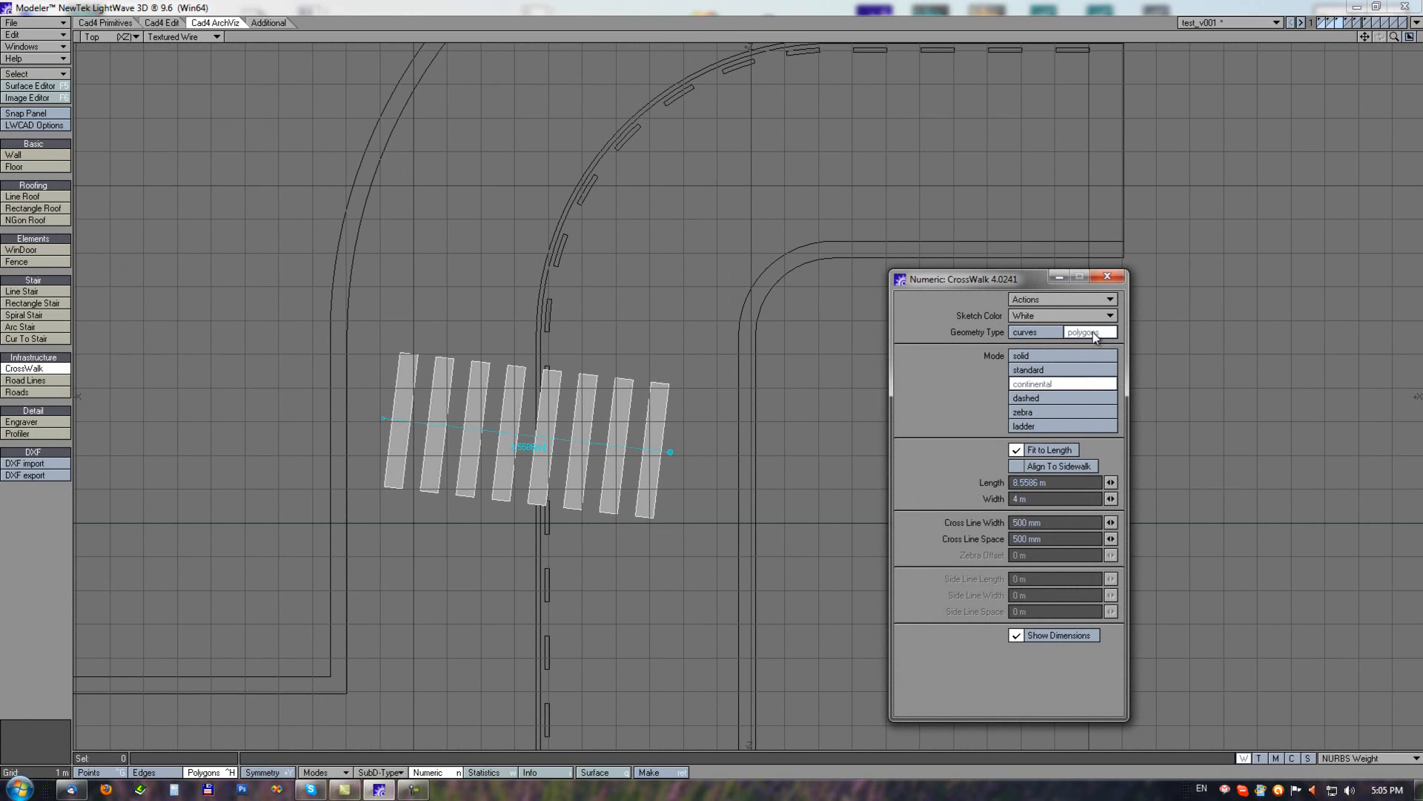
{"action": "left_click_drag", "start_coordinate": [981, 279], "coordinate": [1172, 172]}
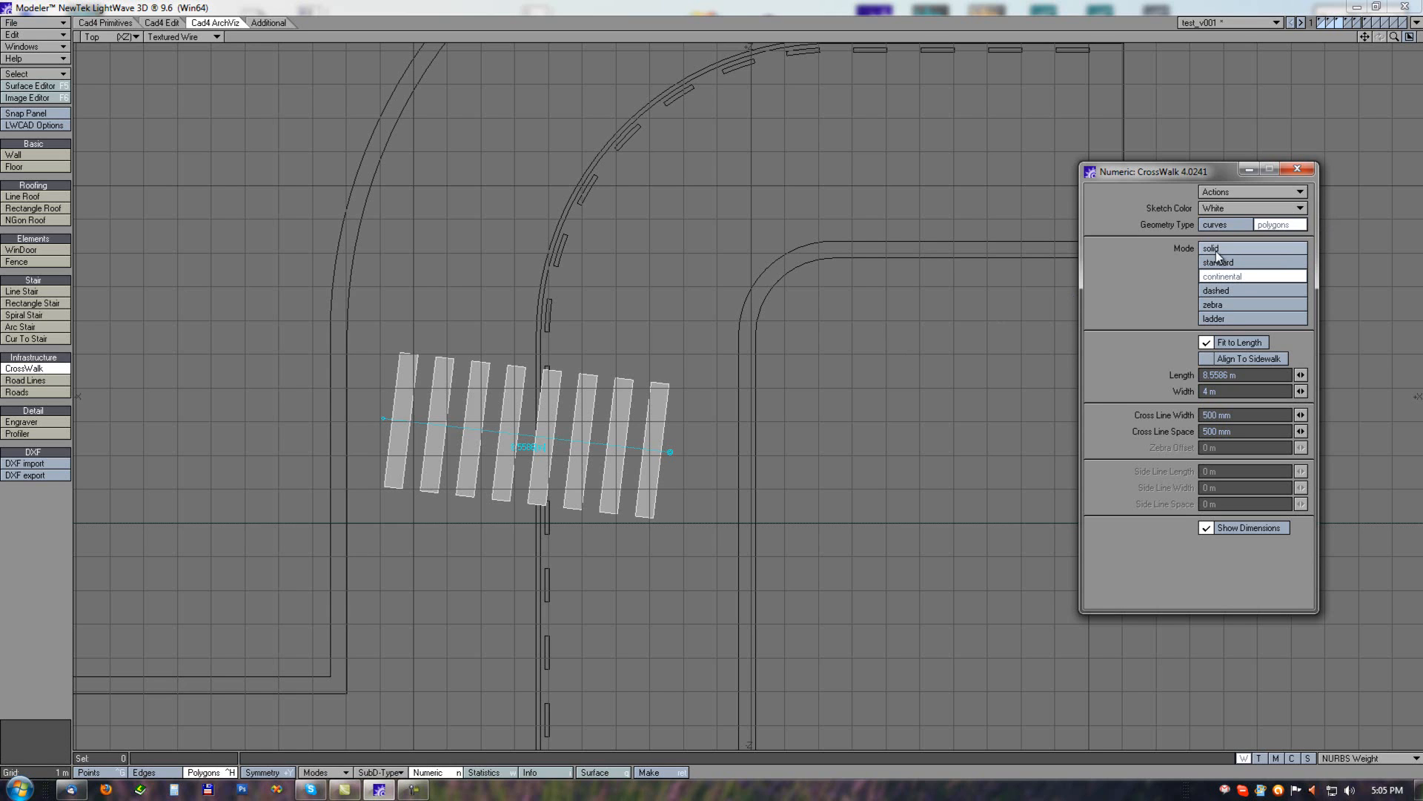
Step: Try the dashed, zebra, ladder, standard and solid modes for the crosswalk, and return to the continental mode
{"action": "left_click", "coordinate": [1221, 292]}
{"action": "left_click", "coordinate": [1217, 305]}
{"action": "left_click", "coordinate": [1222, 318]}
{"action": "left_click", "coordinate": [1221, 304]}
{"action": "left_click", "coordinate": [1221, 290]}
{"action": "left_click", "coordinate": [1222, 276]}
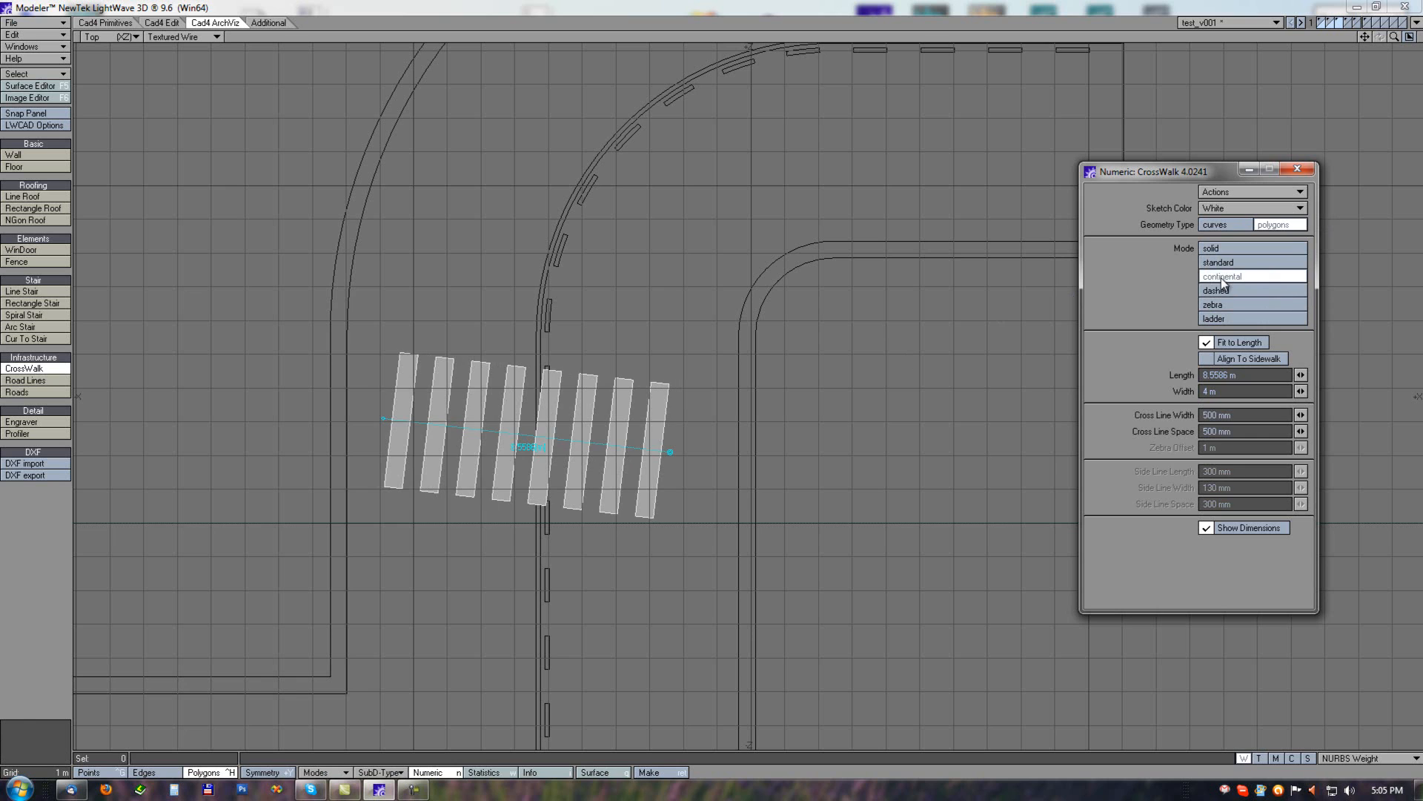
{"action": "left_click", "coordinate": [1217, 263]}
{"action": "left_click", "coordinate": [1216, 248]}
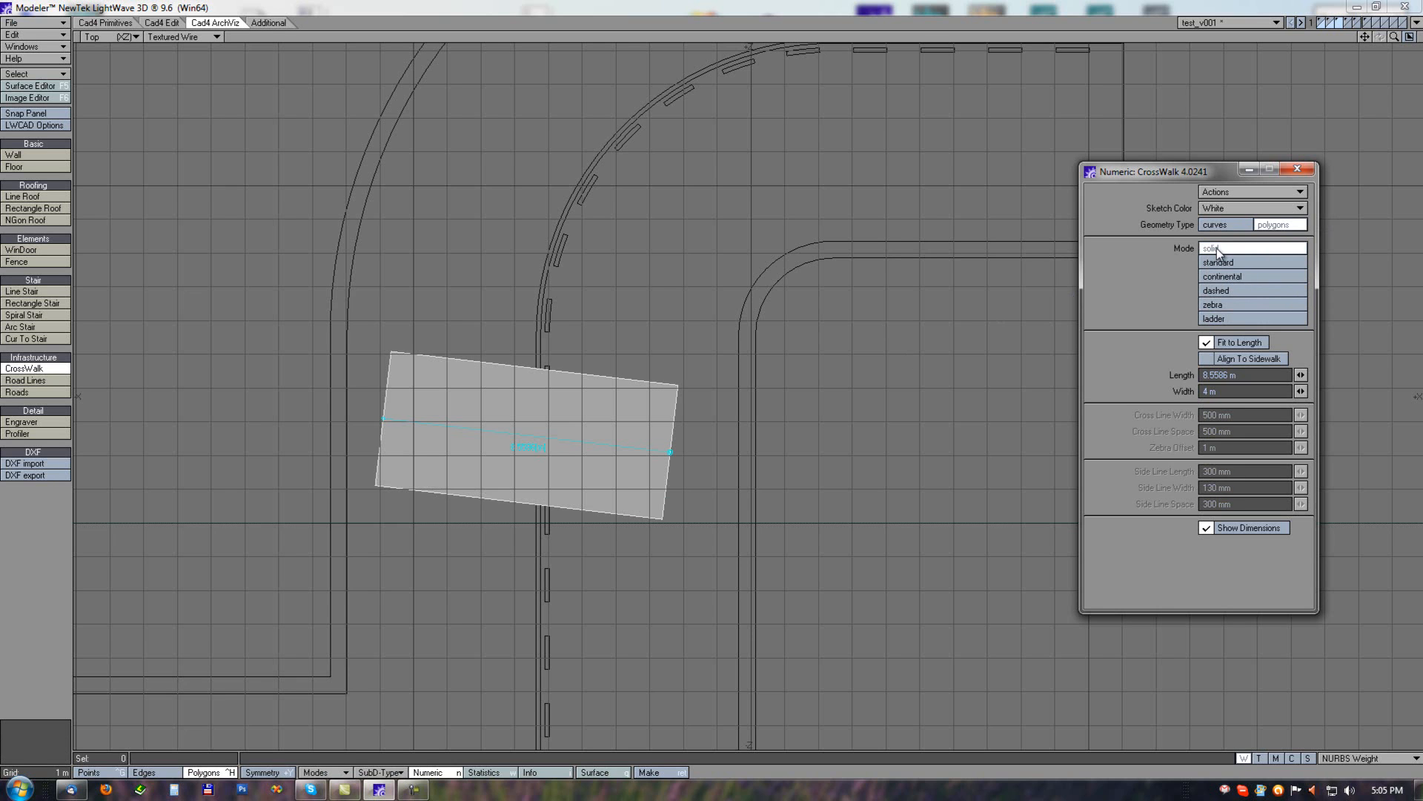
{"action": "left_click", "coordinate": [1221, 277]}
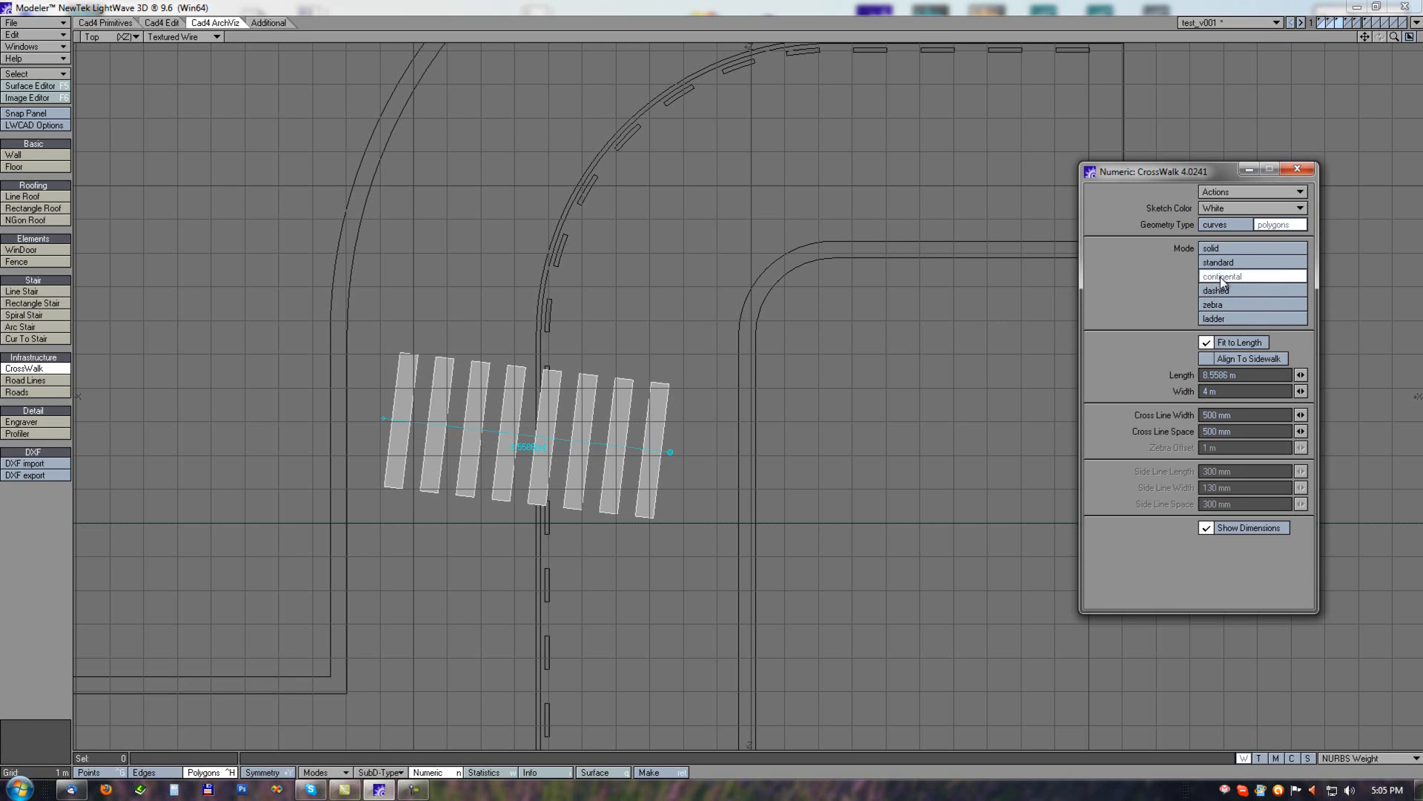
Step: Enable Align To Sidewalk, stretch the crosswalk diagonally between the main road's inner edges to about 12.27 m, and finish it
{"action": "left_click_drag", "start_coordinate": [372, 417], "coordinate": [349, 451]}
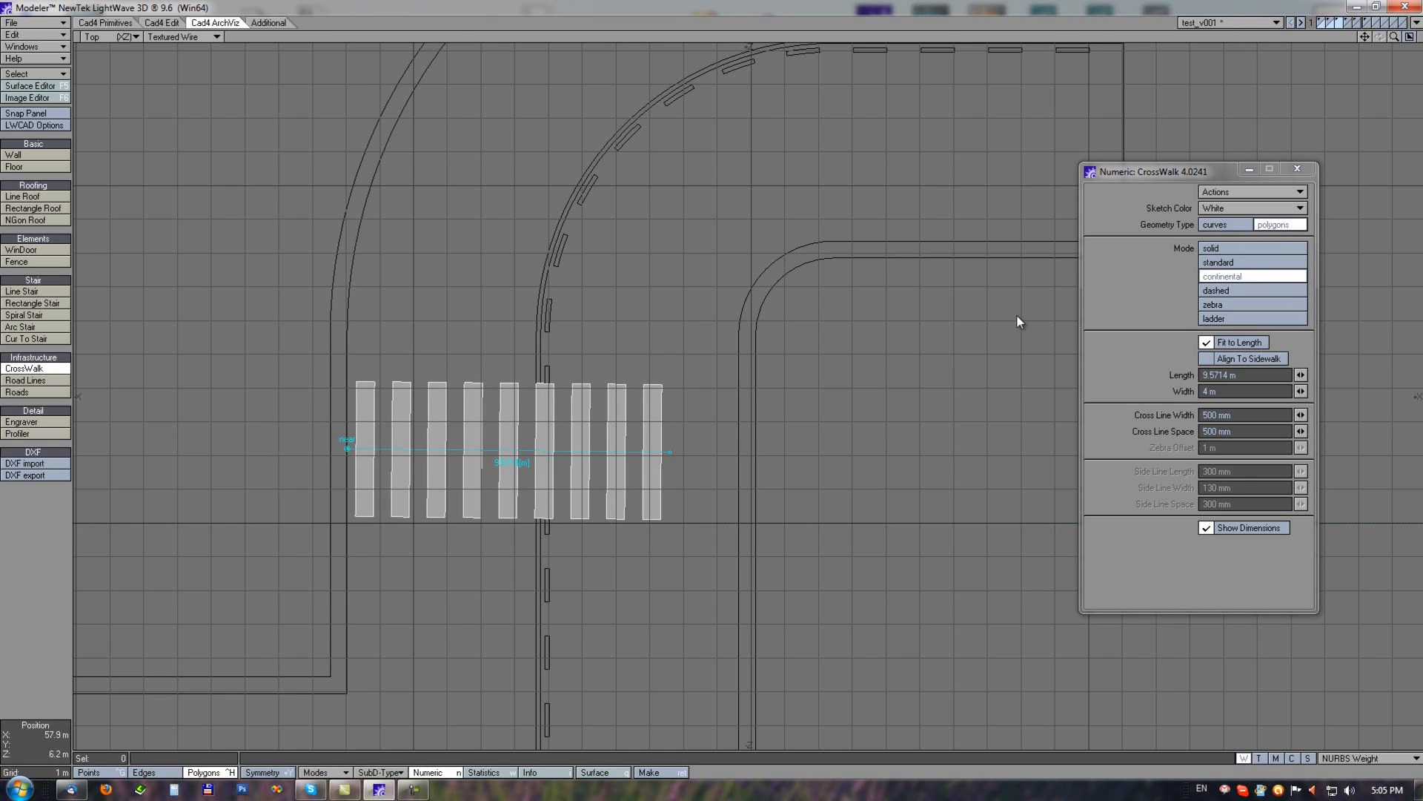
{"action": "left_click_drag", "start_coordinate": [674, 454], "coordinate": [683, 465]}
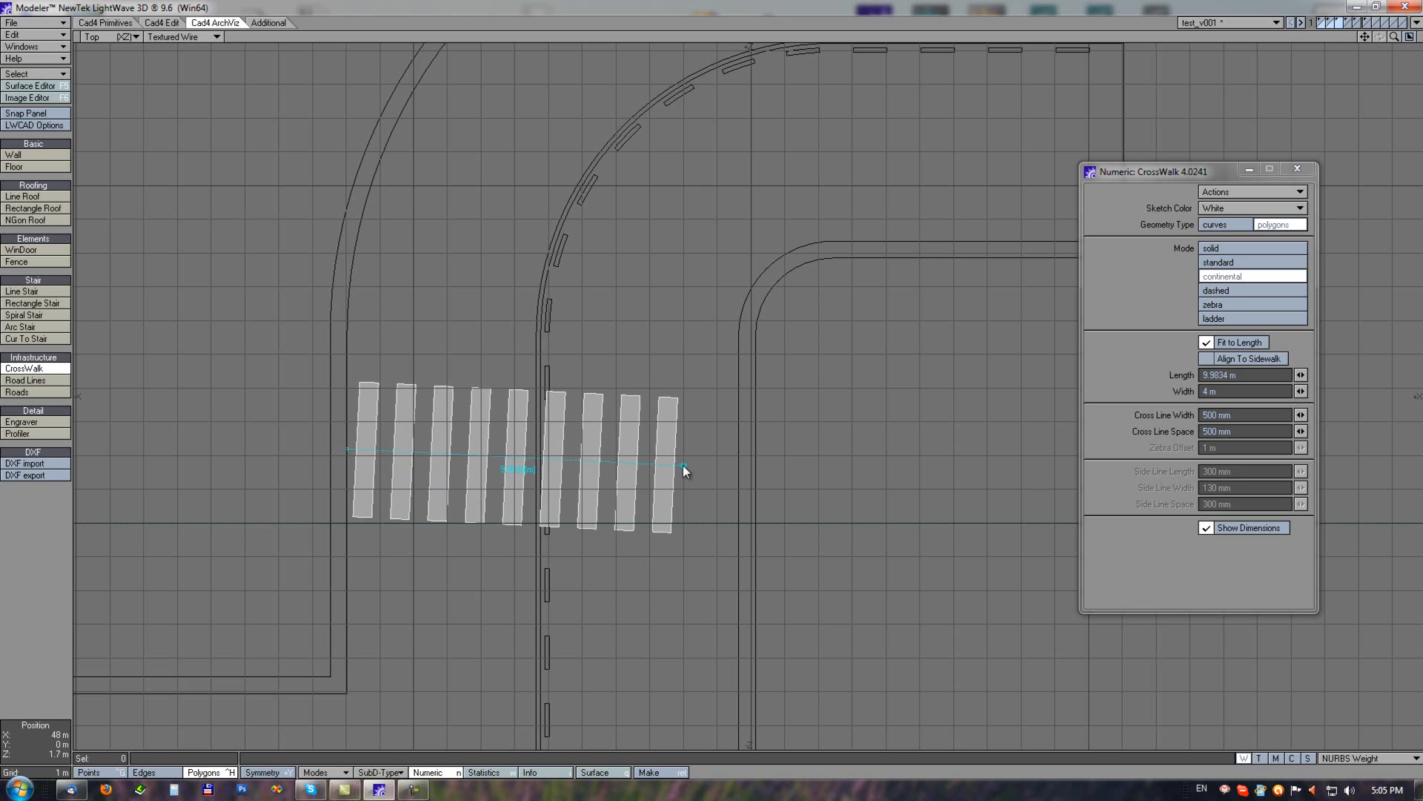
{"action": "left_click", "coordinate": [1207, 359]}
{"action": "key", "text": "g"}
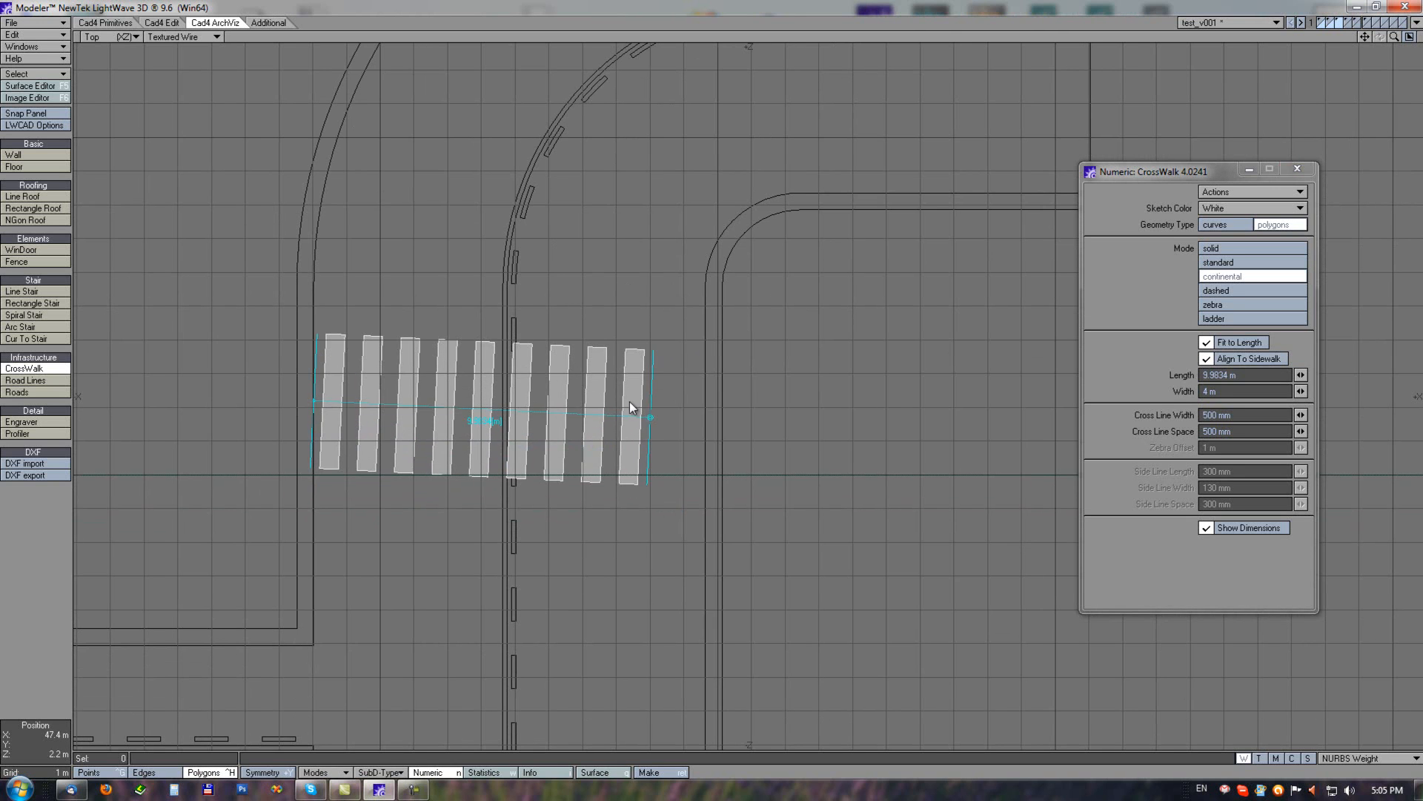
{"action": "left_click_drag", "start_coordinate": [648, 416], "coordinate": [706, 593]}
{"action": "left_click_drag", "start_coordinate": [308, 403], "coordinate": [314, 462]}
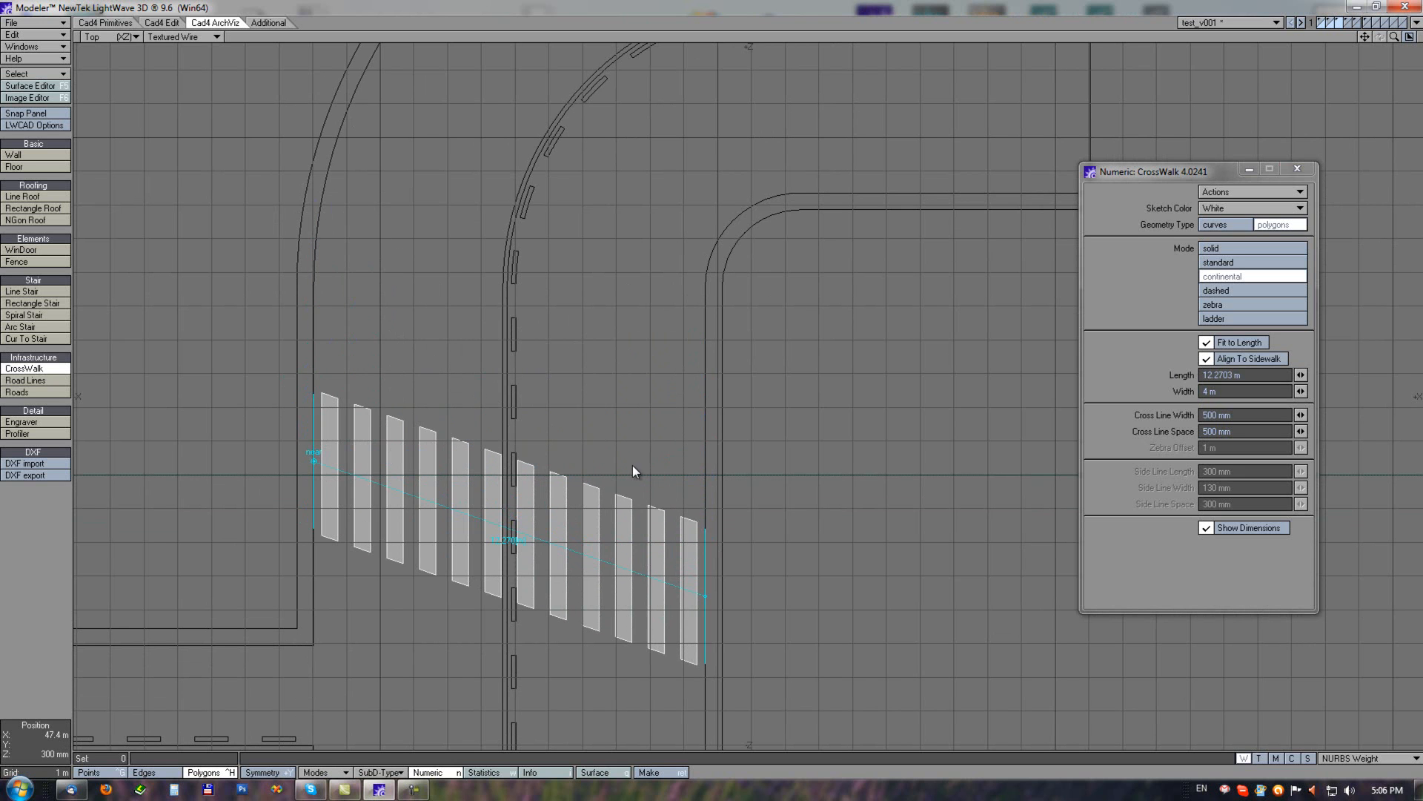
{"action": "scroll", "coordinate": [594, 484], "scroll_direction": "down", "scroll_amount": 2}
{"action": "left_click_drag", "start_coordinate": [593, 484], "coordinate": [591, 485], "text": "ctrl+alt"}
{"action": "left_click_drag", "start_coordinate": [557, 559], "coordinate": [553, 353], "text": "alt"}
{"action": "right_click", "coordinate": [553, 352]}
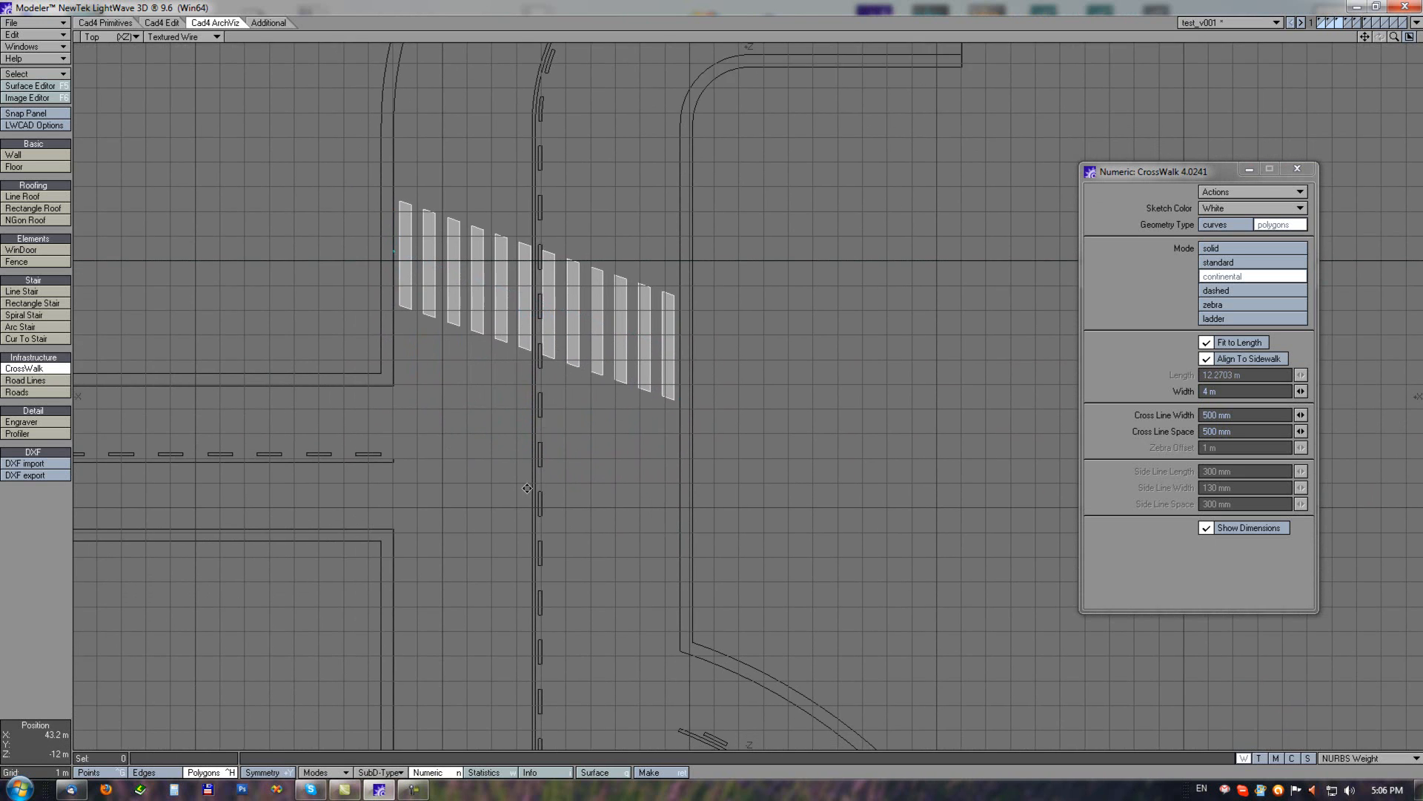
Step: Draw a second, horizontal continental crosswalk across the main road just below the side road junction
{"action": "left_click_drag", "start_coordinate": [512, 620], "coordinate": [509, 319], "text": "alt"}
{"action": "left_click_drag", "start_coordinate": [399, 292], "coordinate": [674, 287]}
{"action": "left_click_drag", "start_coordinate": [575, 158], "coordinate": [574, 276], "text": "alt"}
Step: Set the second crosswalk's length to 9.8 m, width to 3.22 m, cross line width to 569 mm and cross line space to 1.79 m
{"action": "left_click_drag", "start_coordinate": [1301, 376], "coordinate": [126, 210]}
{"action": "left_click_drag", "start_coordinate": [1302, 390], "coordinate": [129, 224]}
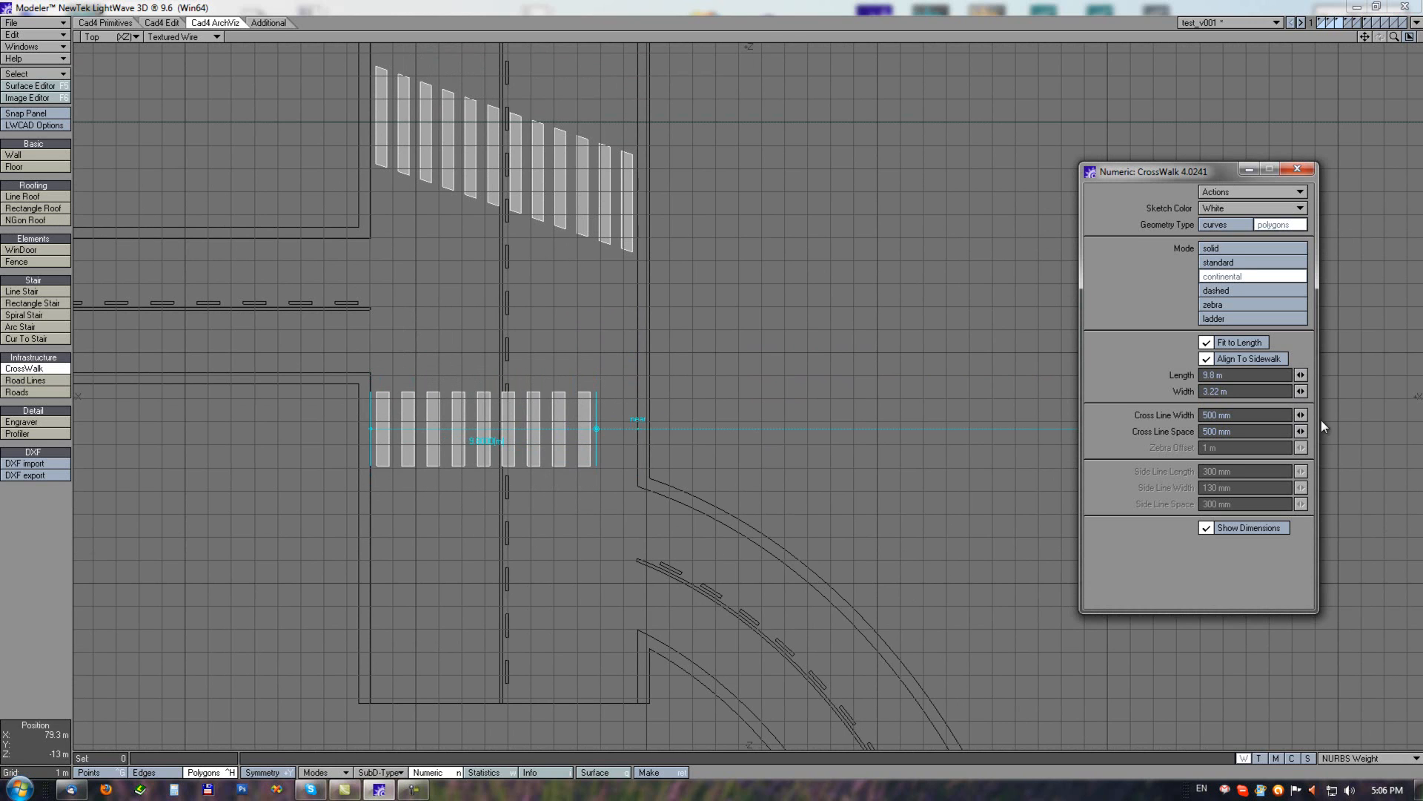
{"action": "mouse_move", "coordinate": [1301, 415]}
{"action": "left_mouse_down"}
{"action": "mouse_move", "coordinate": [1306, 425]}
{"action": "mouse_move", "coordinate": [229, 220]}
{"action": "mouse_move", "coordinate": [242, 230]}
{"action": "mouse_move", "coordinate": [45, 222]}
{"action": "mouse_move", "coordinate": [1297, 430]}
{"action": "mouse_move", "coordinate": [194, 225]}
{"action": "mouse_move", "coordinate": [223, 216]}
{"action": "mouse_move", "coordinate": [126, 224]}
{"action": "mouse_move", "coordinate": [1229, 398]}
{"action": "left_mouse_up"}
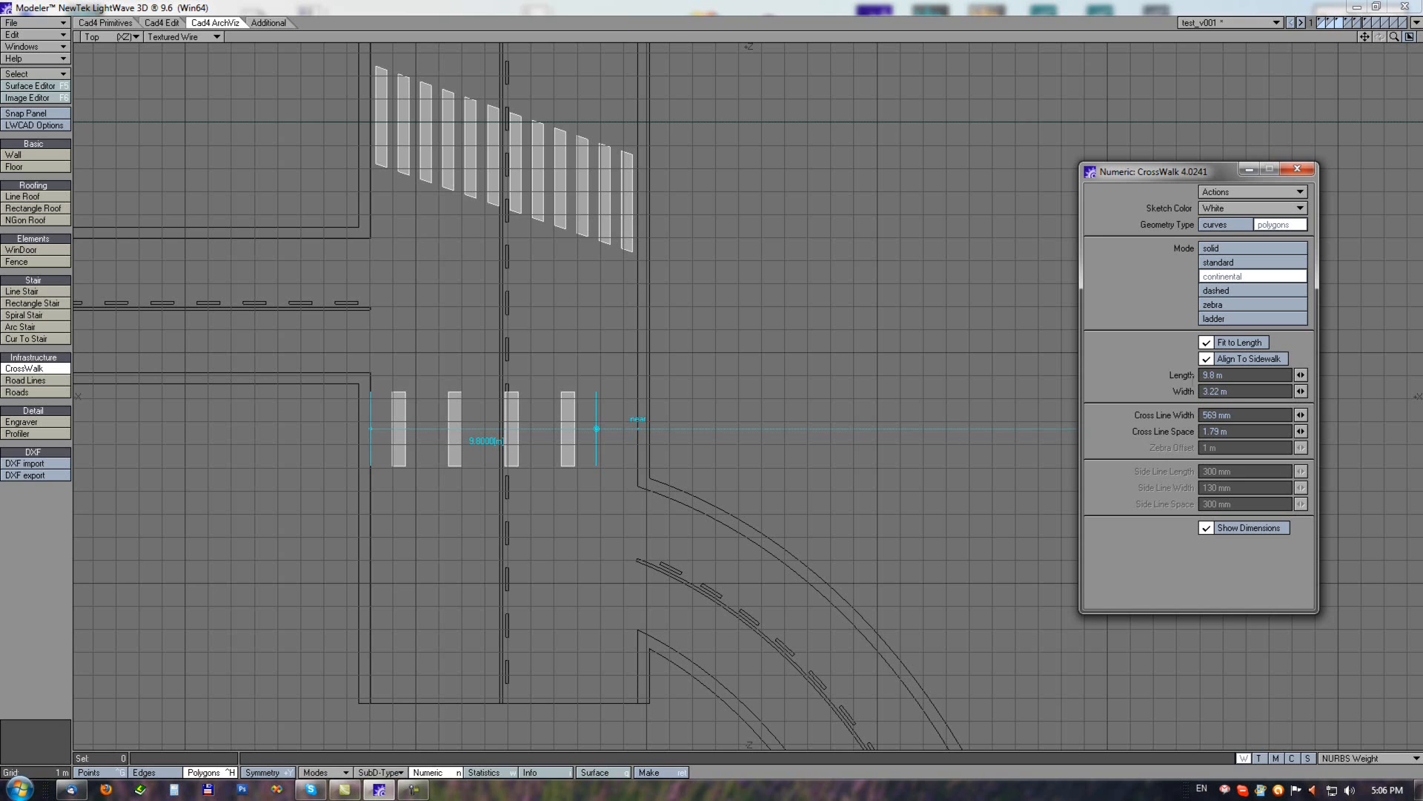